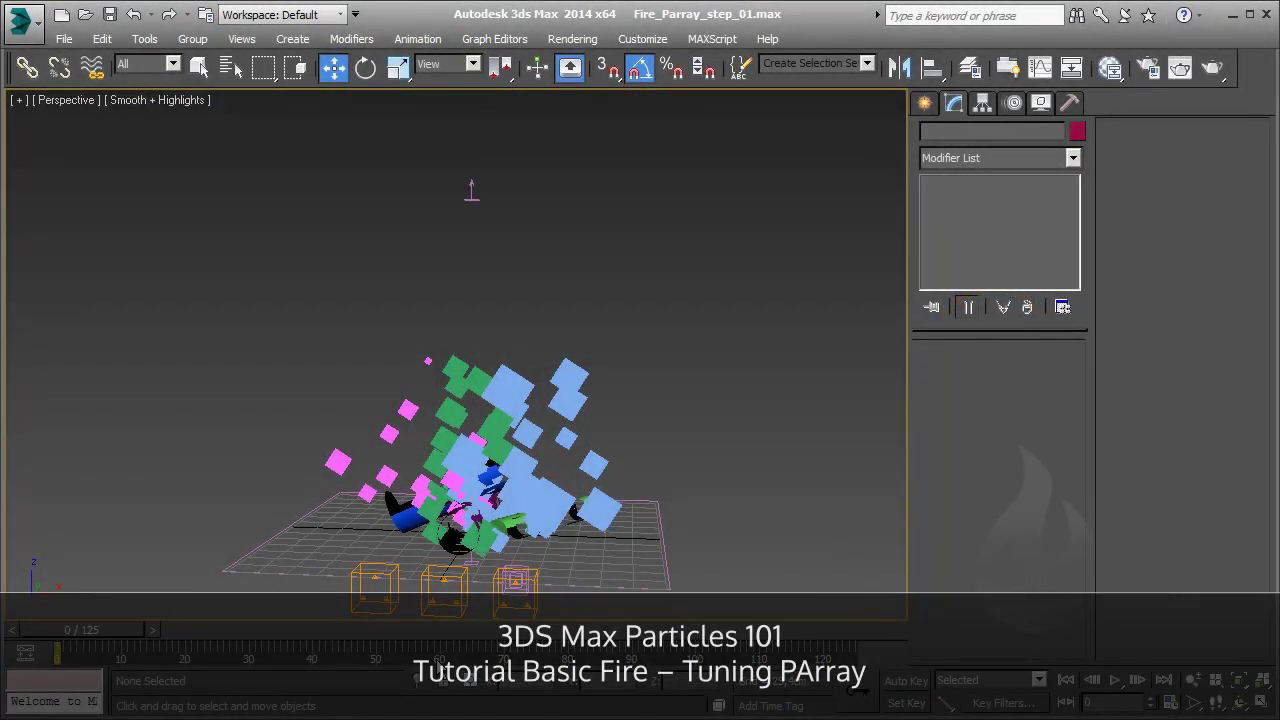
Step: Select the middle emitter box, PArray_Wood_002, in the Perspective viewport
left_click(466, 584)
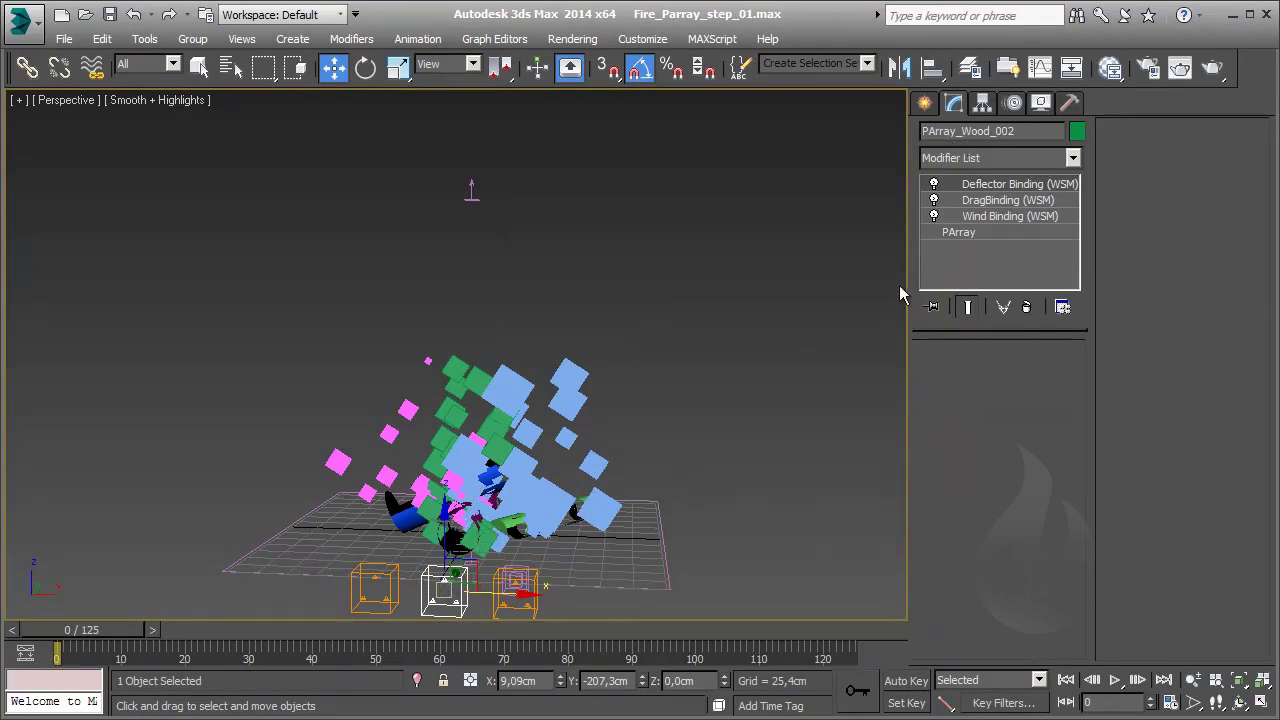
Step: Show the PArray level of PArray_Wood_002 and review its Basic Parameters and Particle Generation rollouts
left_click(962, 233)
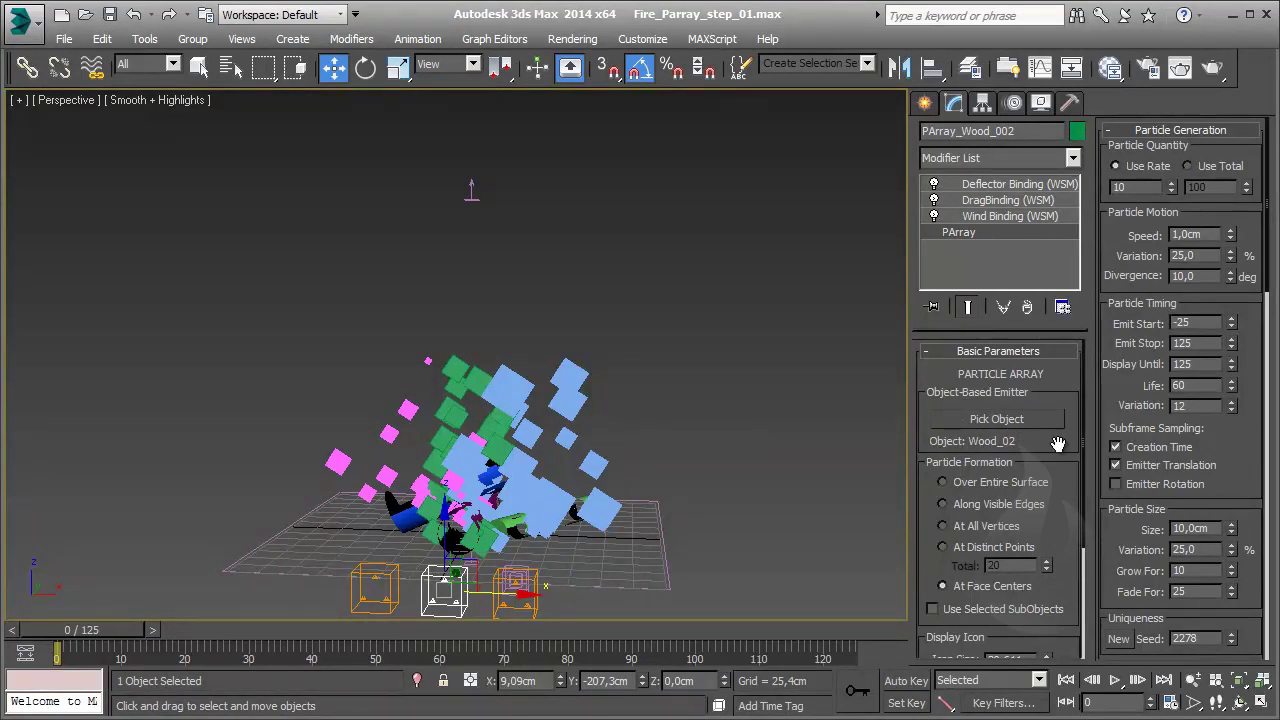
scroll(1072, 475, "down", 2)
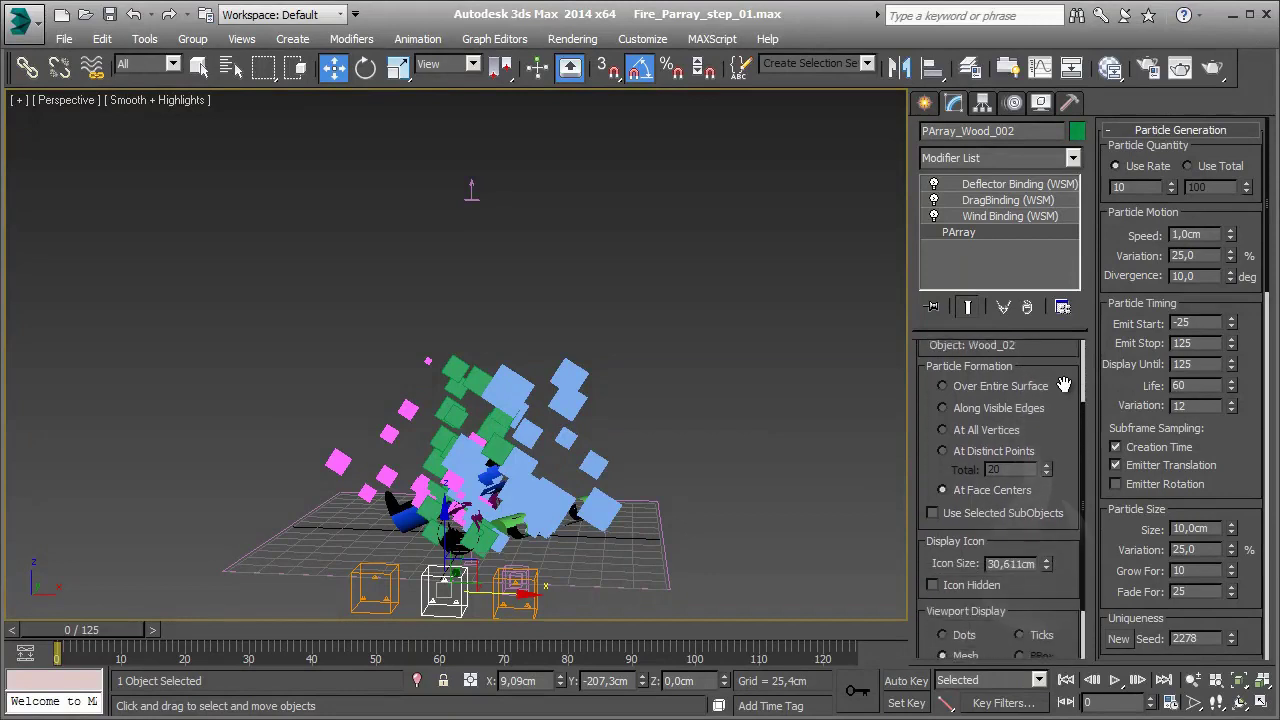
scroll(1062, 430, "down", 2)
scroll(1053, 383, "down", 2)
scroll(1045, 420, "up", 2)
scroll(1040, 440, "up", 2)
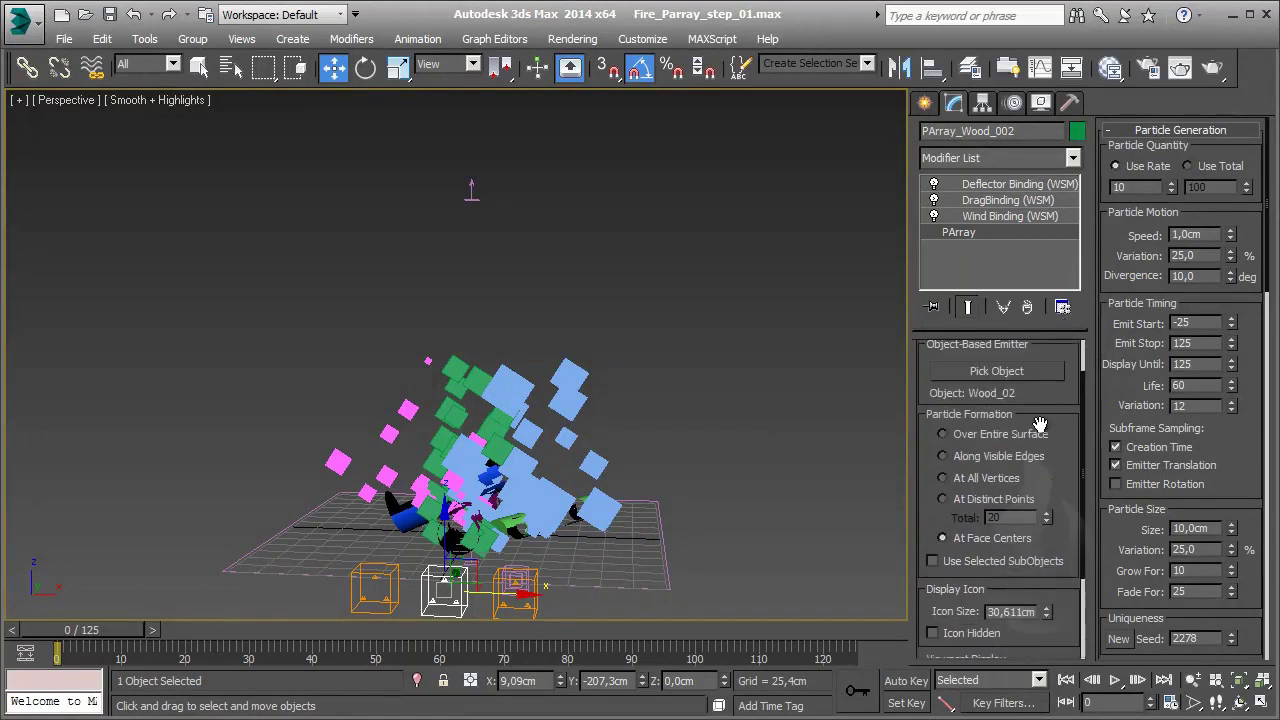
scroll(1040, 440, "up", 2)
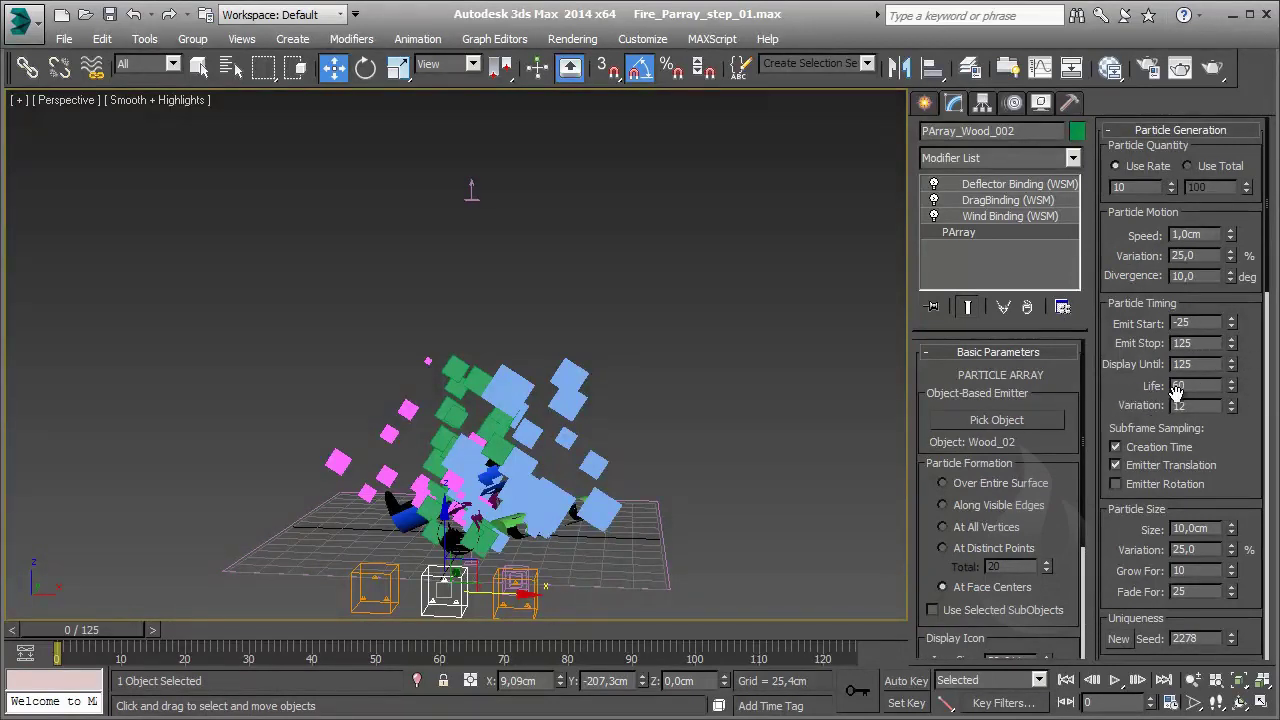
scroll(1218, 435, "down", 3)
scroll(1220, 400, "down", 2)
scroll(1222, 366, "down", 4)
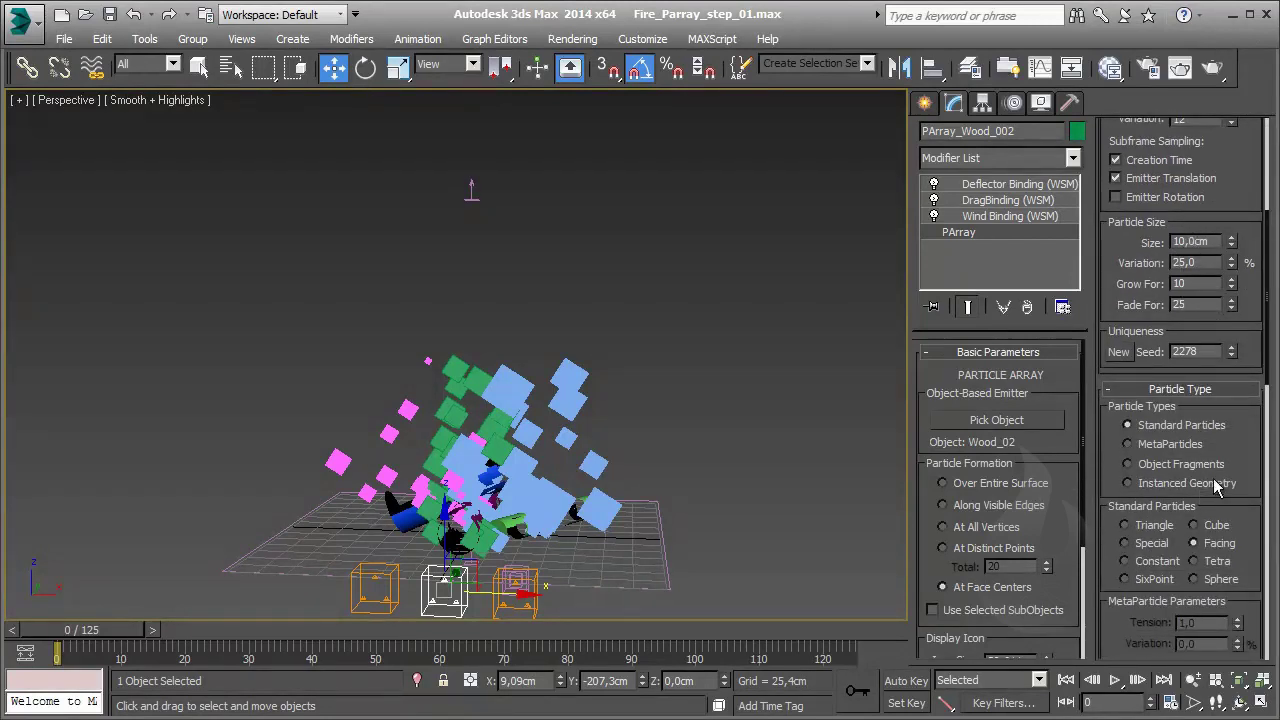
scroll(1225, 480, "up", 1)
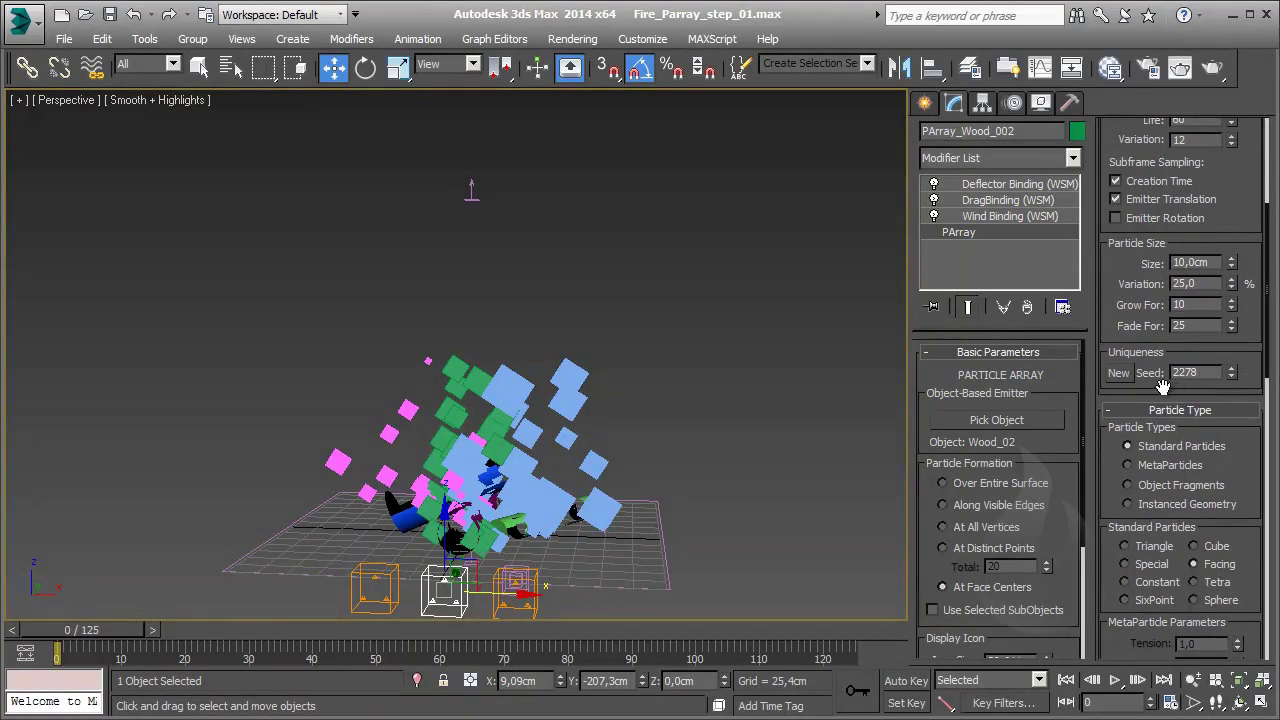
Step: Reroll the particle seed to 3172 and play back the new particle stream
left_click(1127, 379)
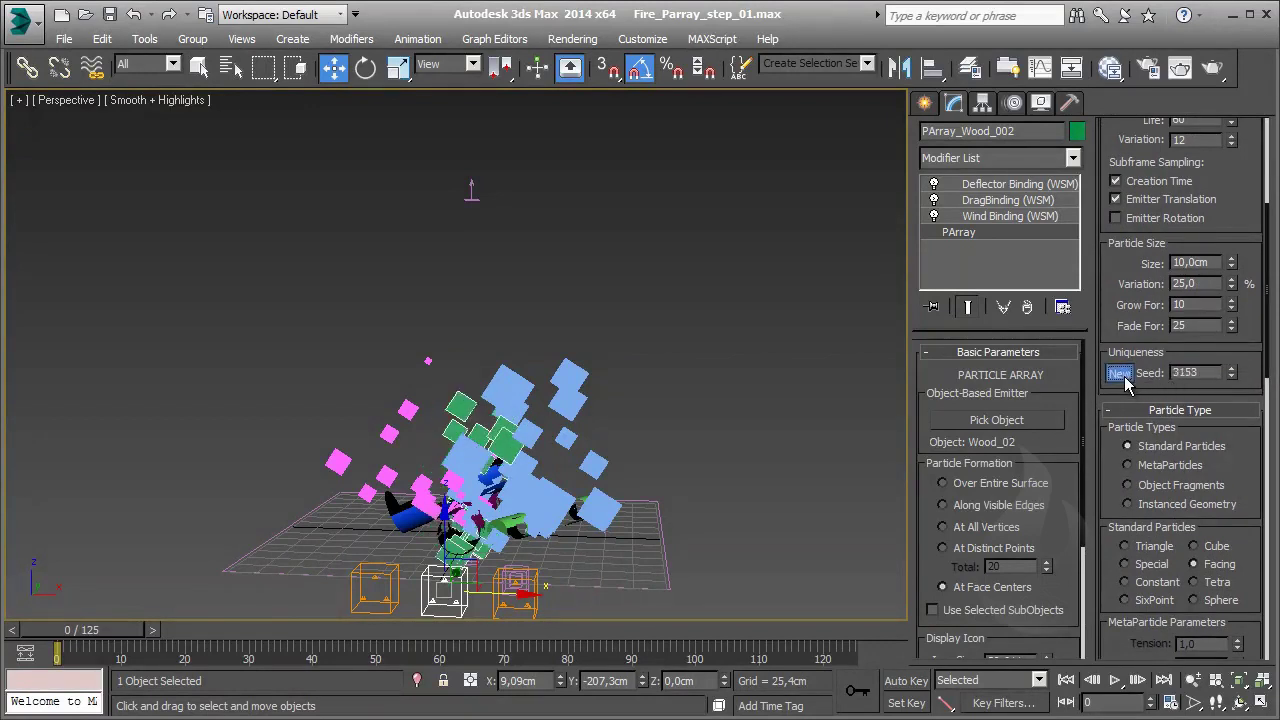
left_click(1122, 378)
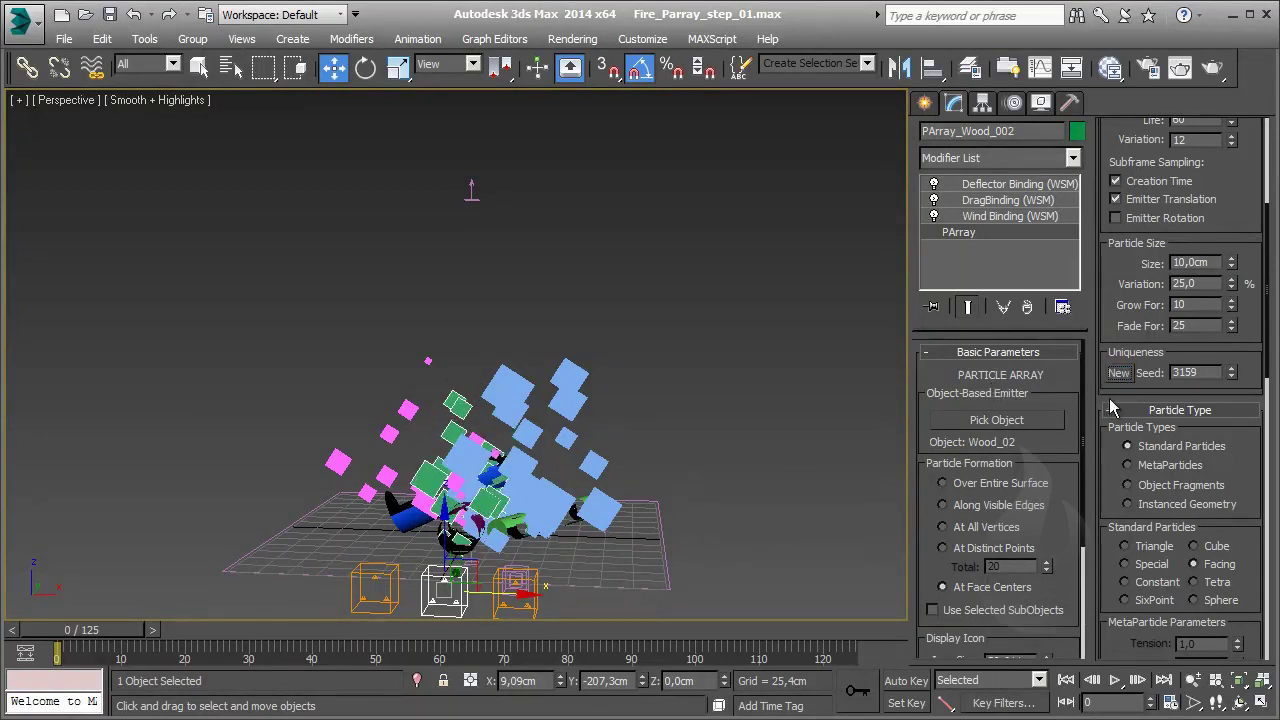
left_click(1119, 376)
left_click(1119, 376)
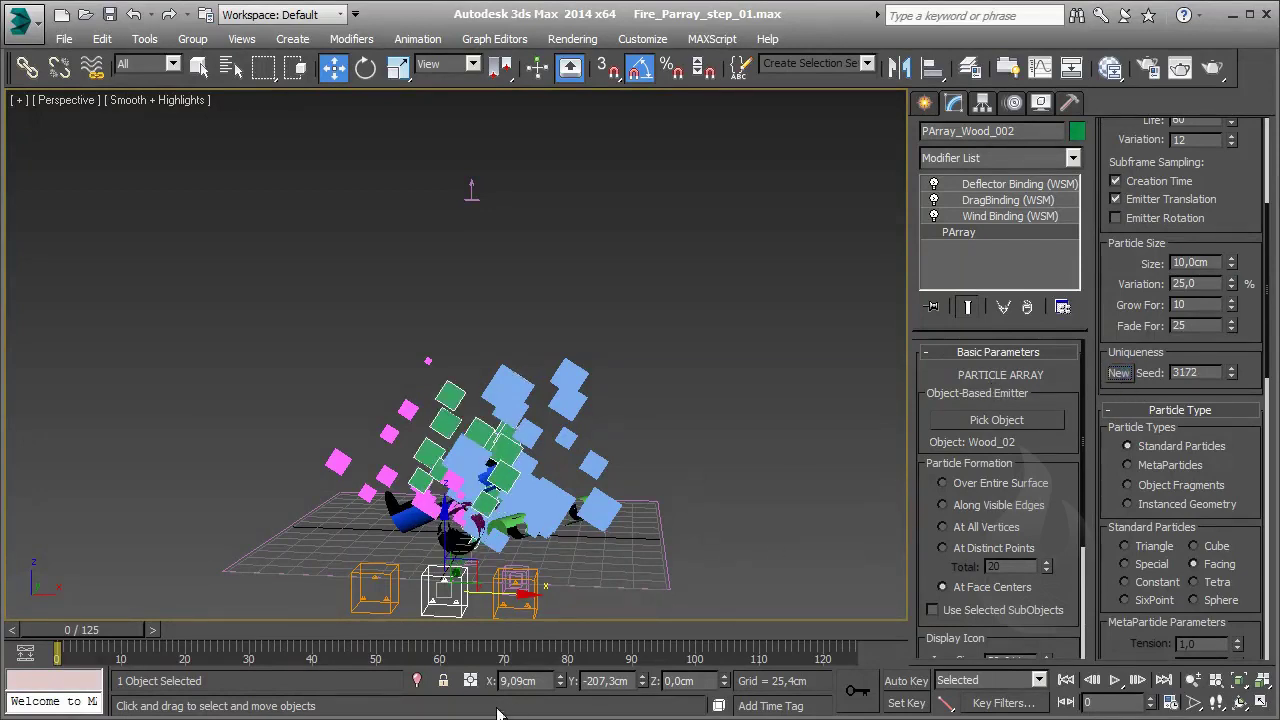
left_click(1115, 680)
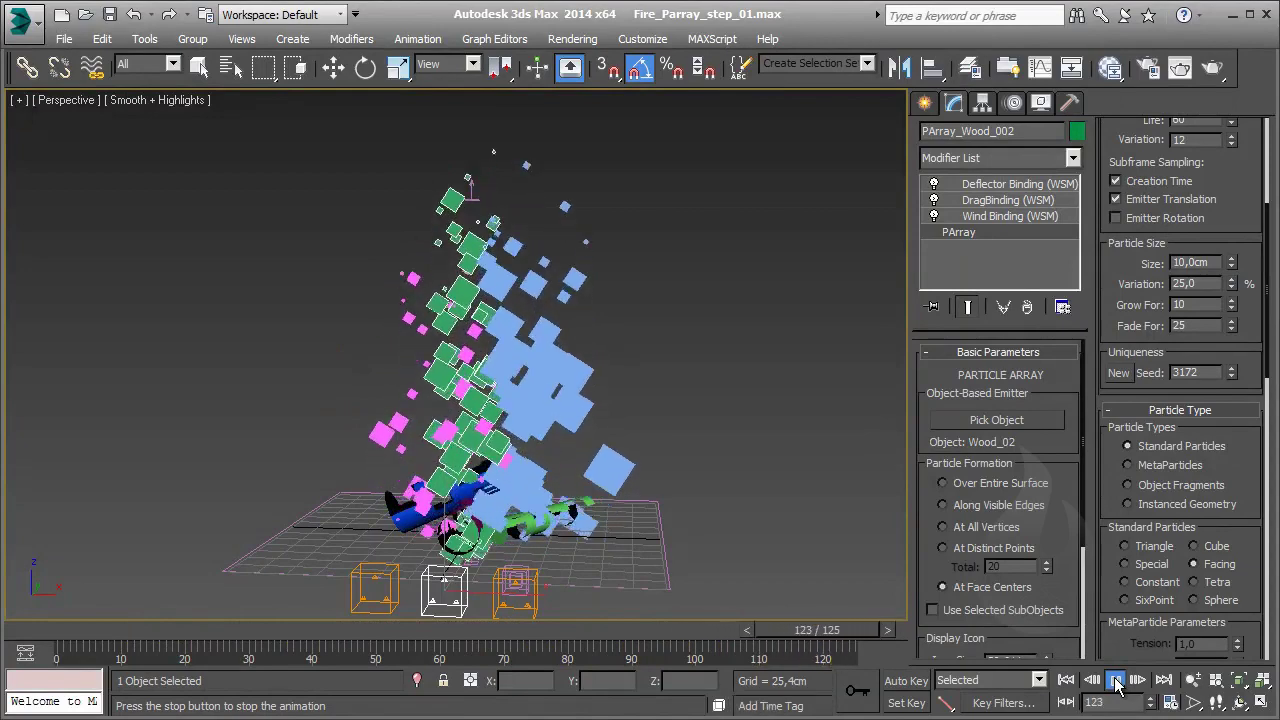
Step: Stop playback, return to an earlier frame, and select the Wind_Negative space warp
left_click(1115, 680)
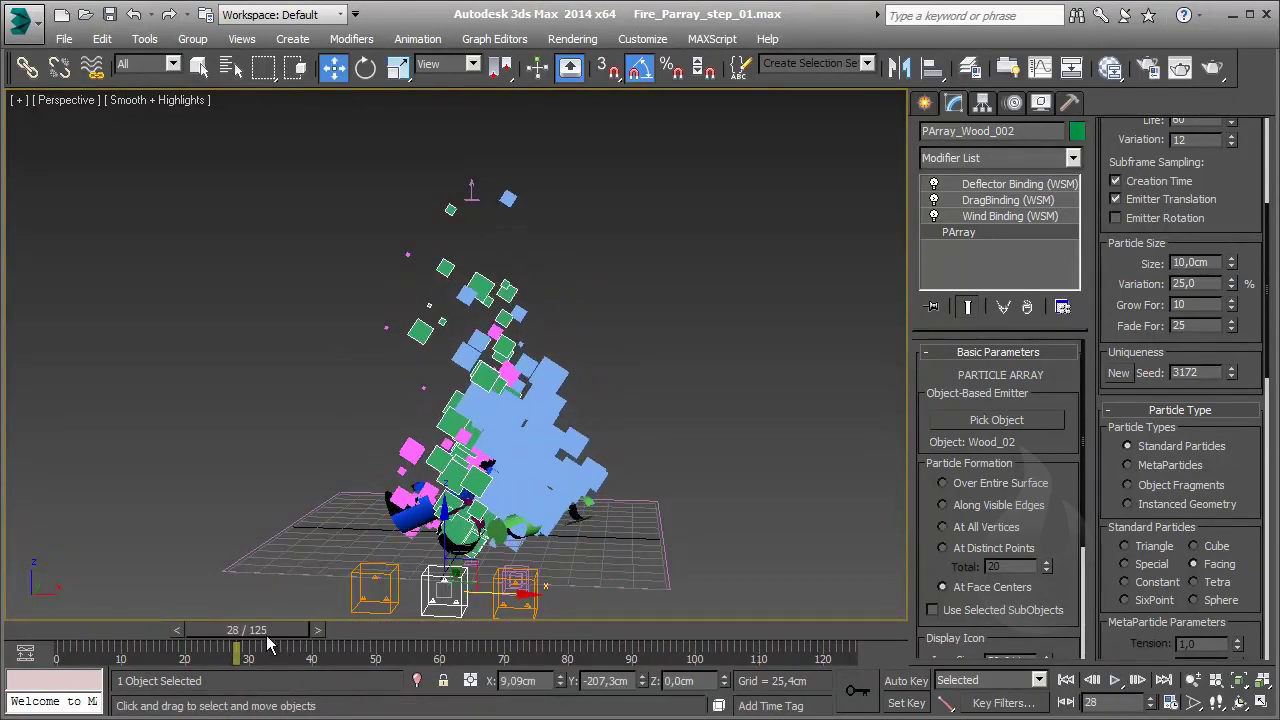
mouse_move(268, 645)
left_mouse_down()
mouse_move(203, 635)
mouse_move(243, 635)
left_mouse_up()
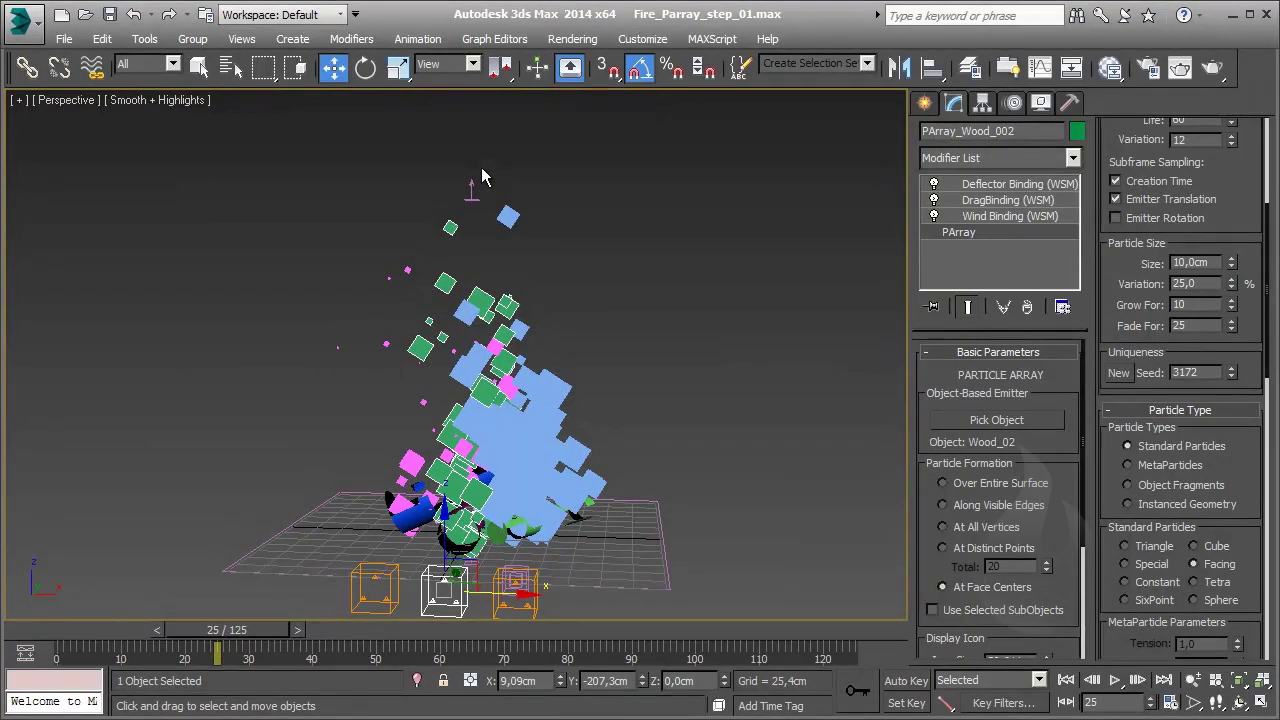
left_click(472, 190)
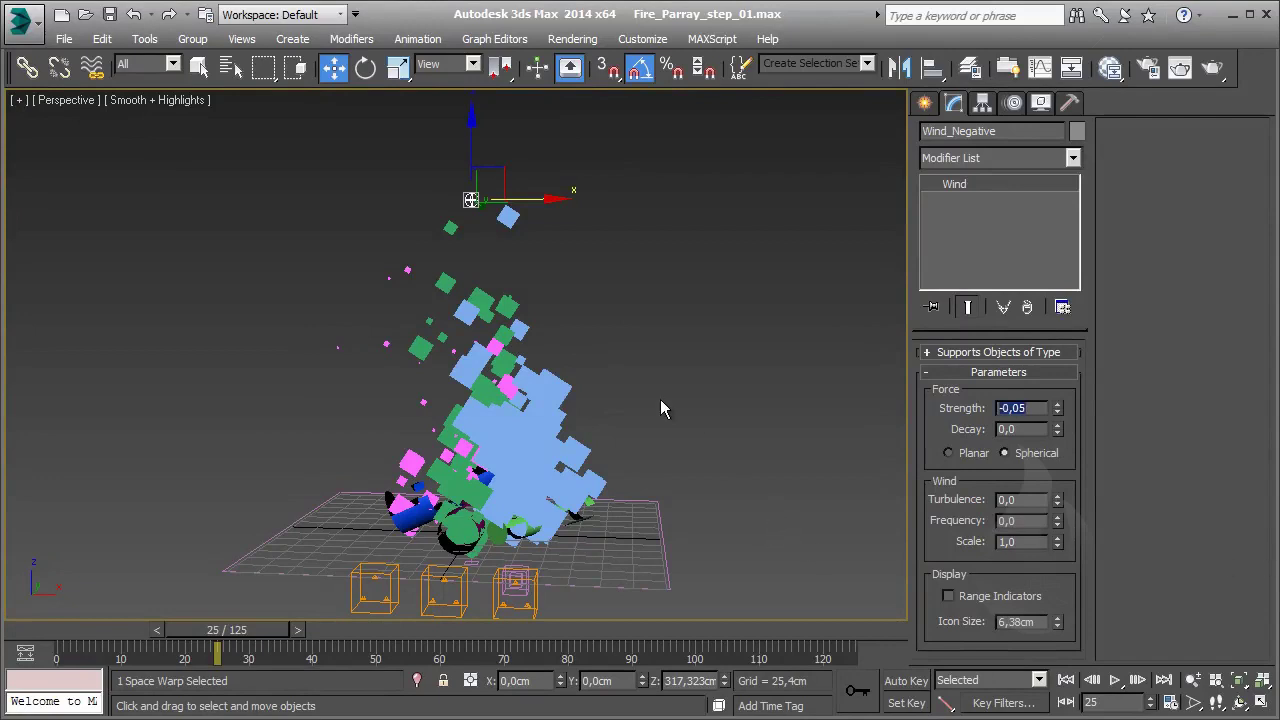
Step: Bind Wind_Negative to all three PArray emitters
left_click(94, 68)
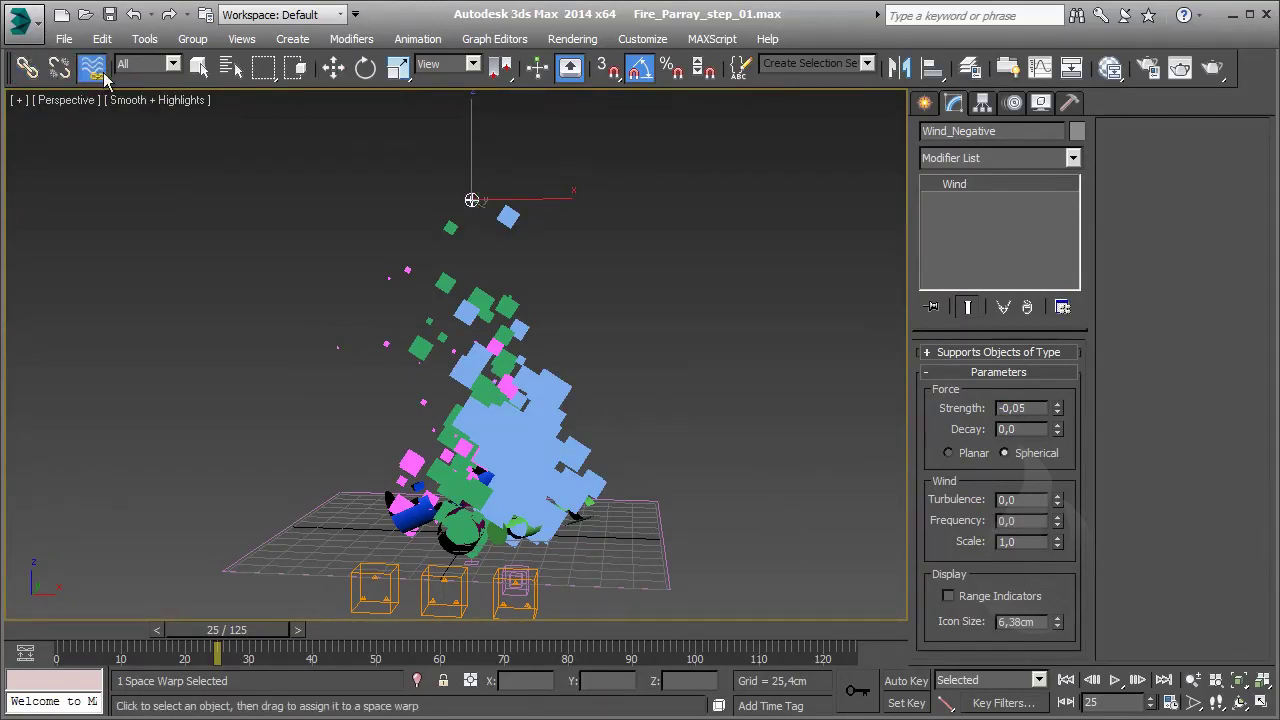
left_click_drag(471, 199, 375, 590)
left_click_drag(471, 199, 457, 580)
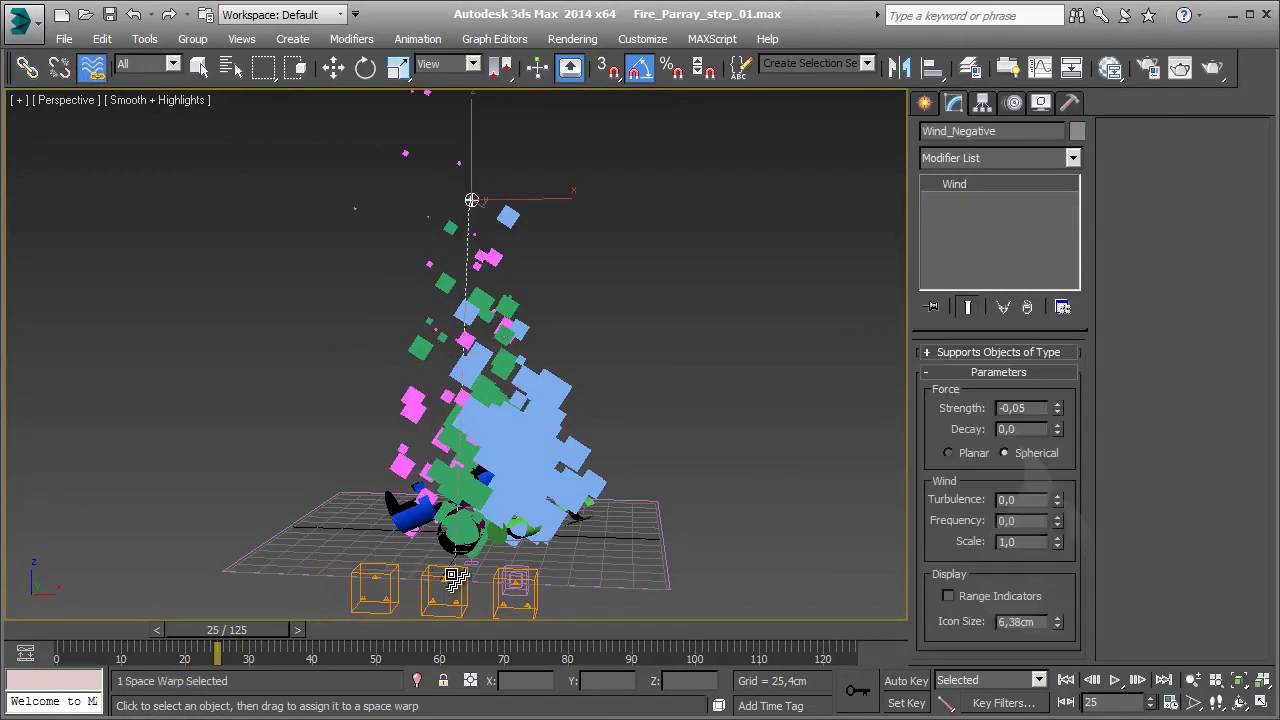
left_click_drag(471, 199, 510, 582)
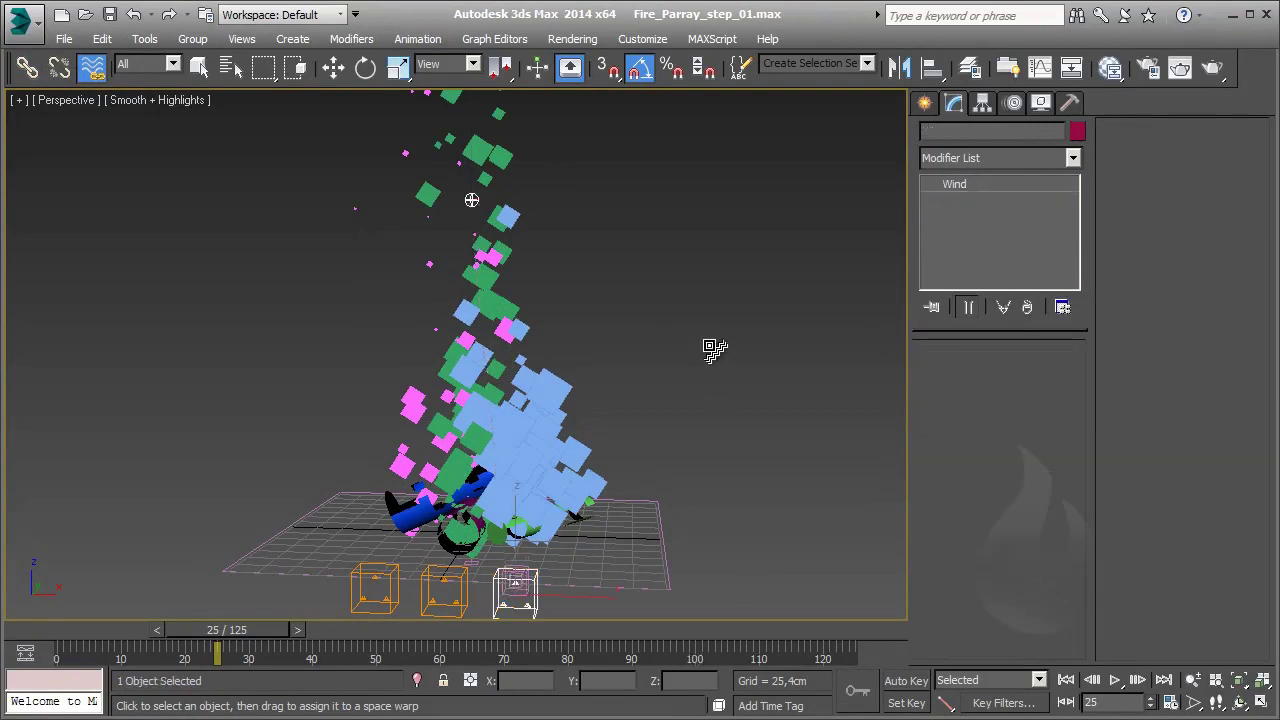
mouse_move(713, 349)
middle_mouse_down()
mouse_move(701, 367)
mouse_move(523, 354)
middle_mouse_up()
scroll(701, 367, "down", 2)
middle_click_drag(385, 438, 401, 442)
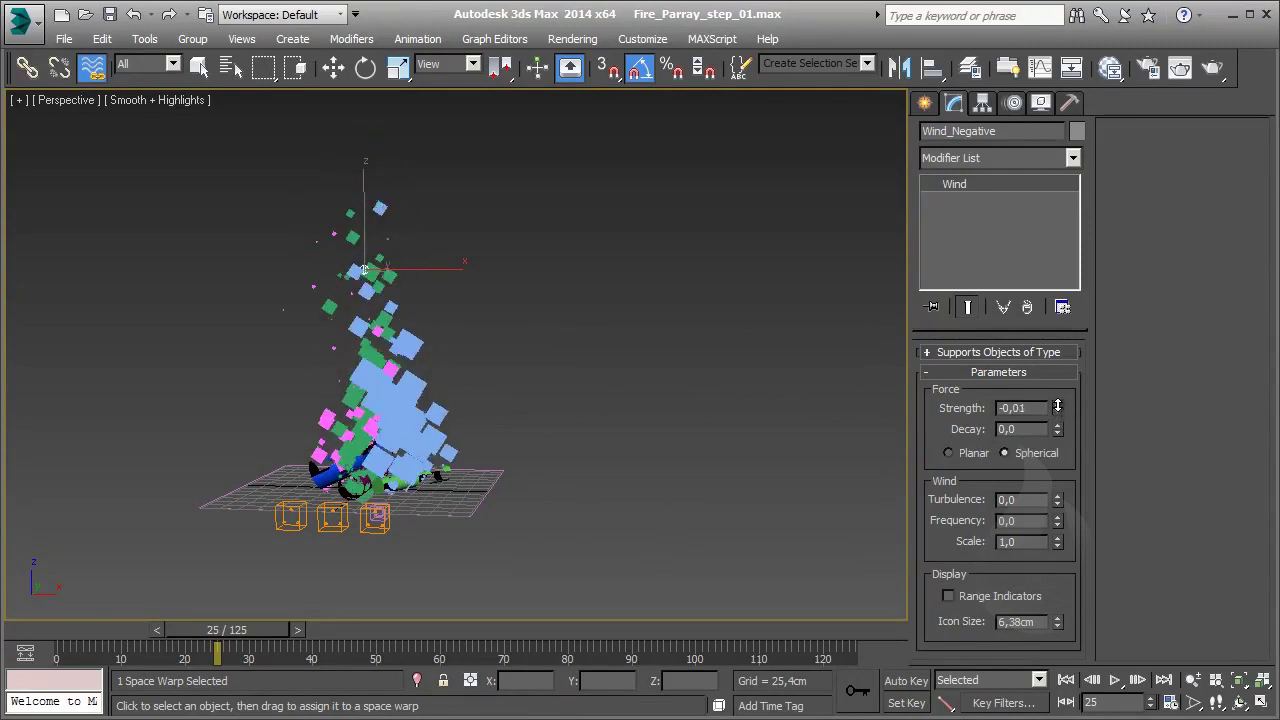
Step: Weaken Wind_Negative's strength to -0,02 and raise it higher along Z
left_click_drag(1058, 410, 1059, 407)
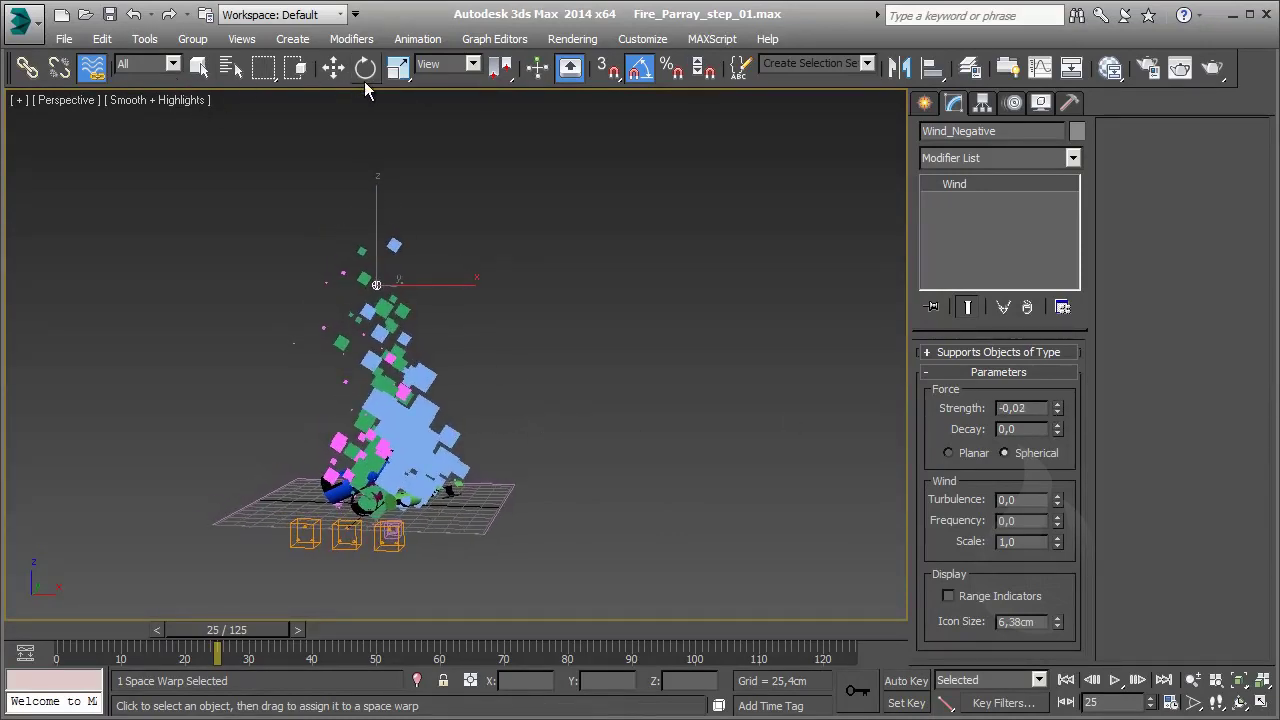
left_click(333, 67)
left_click_drag(378, 206, 378, 149)
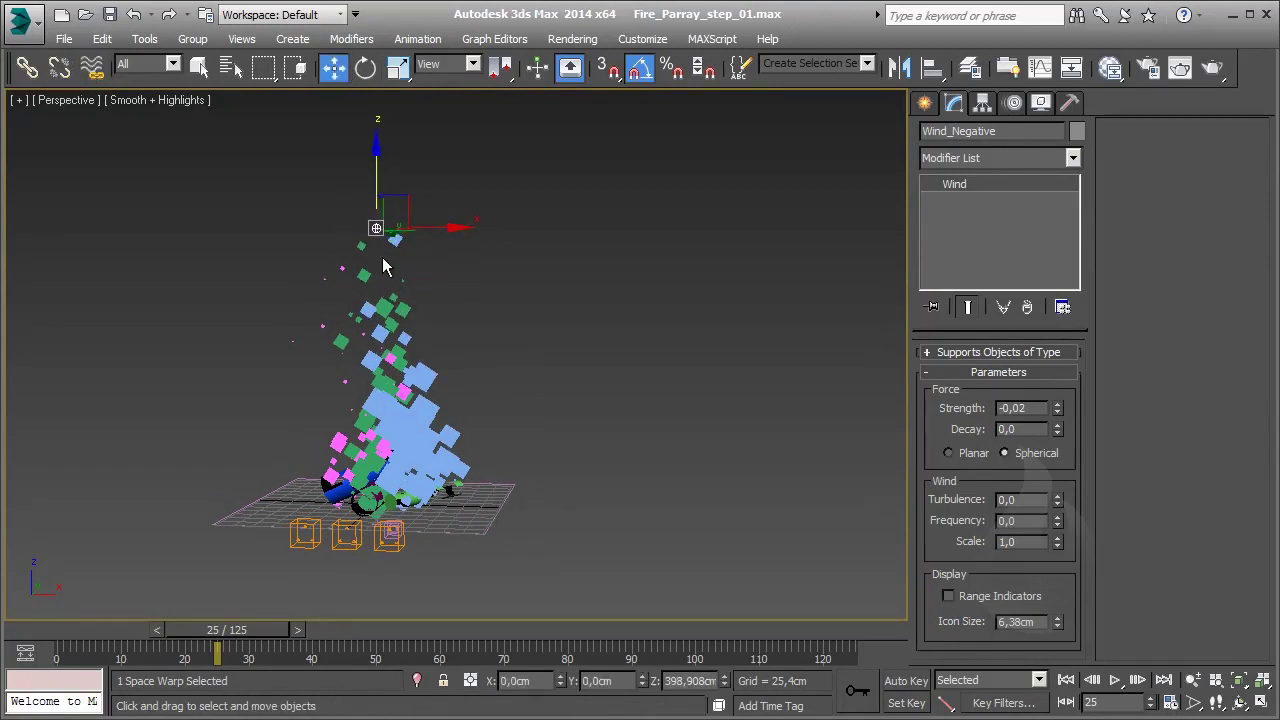
Step: Preview the particles, lower Wind_Negative at frame 97, then rewind to the first frame
left_click_drag(227, 629, 117, 629)
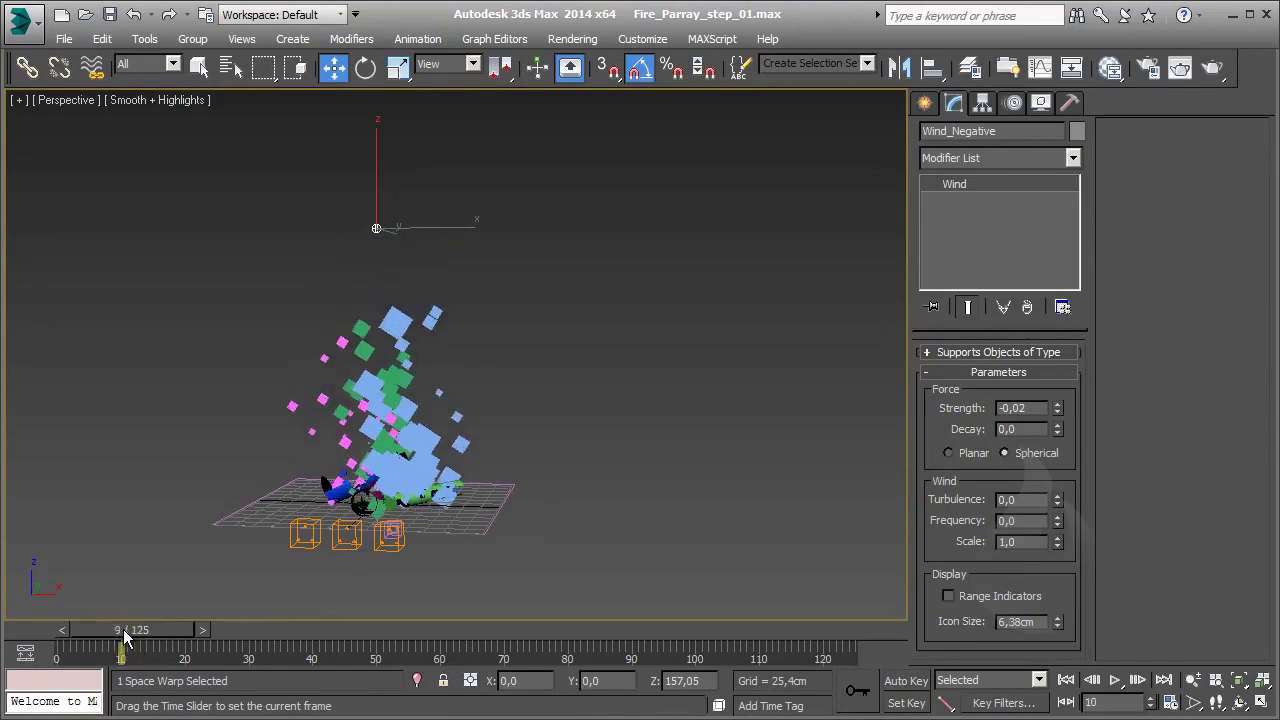
left_click(1113, 680)
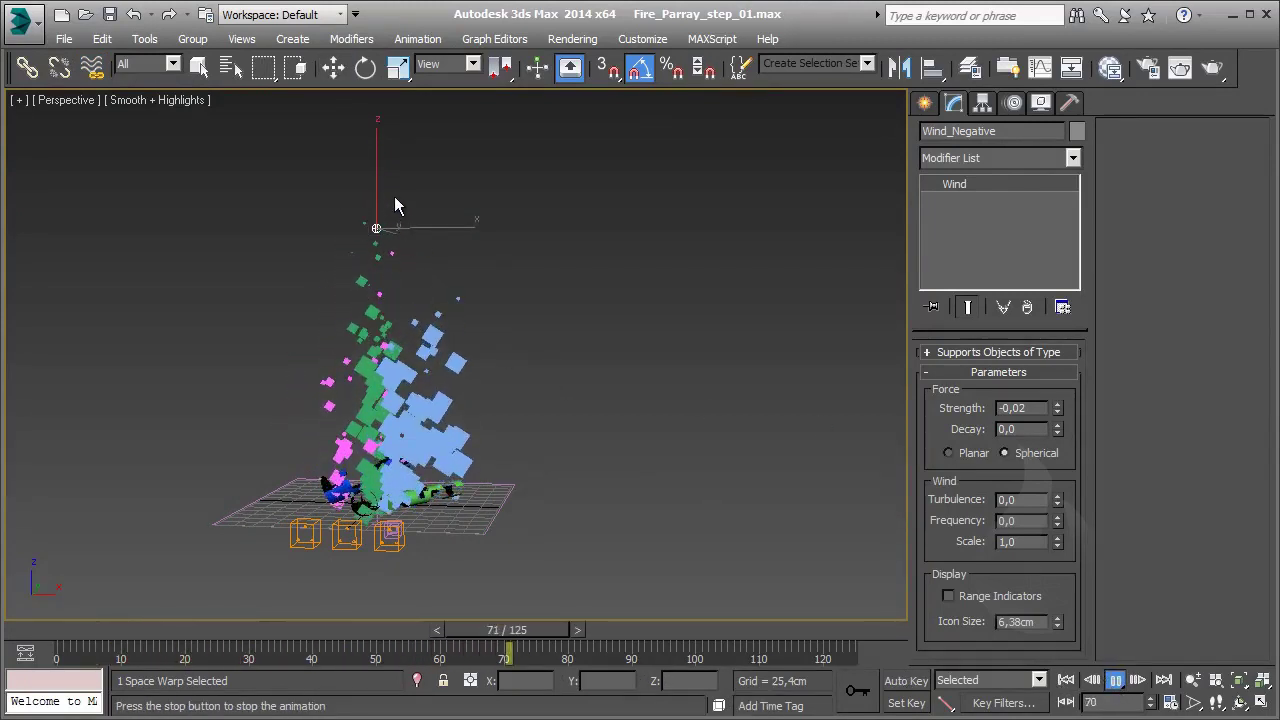
left_click(333, 67)
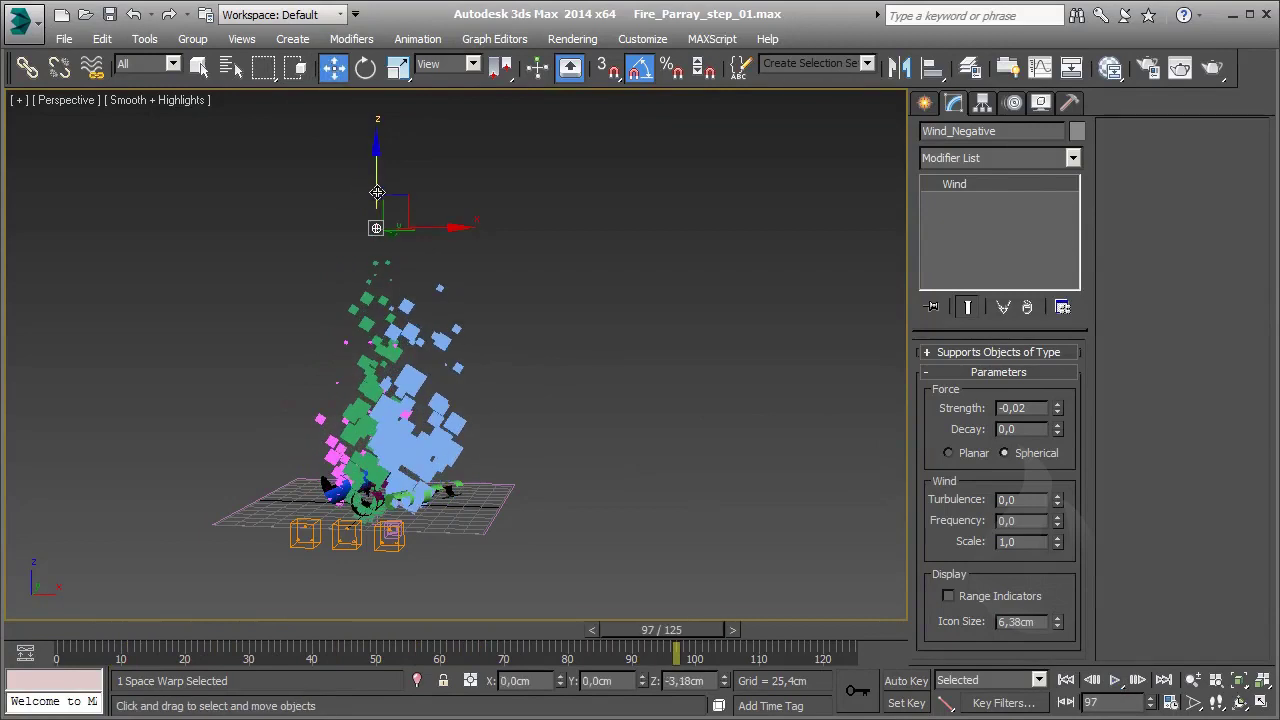
mouse_move(392, 197)
left_mouse_down()
mouse_move(392, 263)
mouse_move(436, 355)
left_mouse_up()
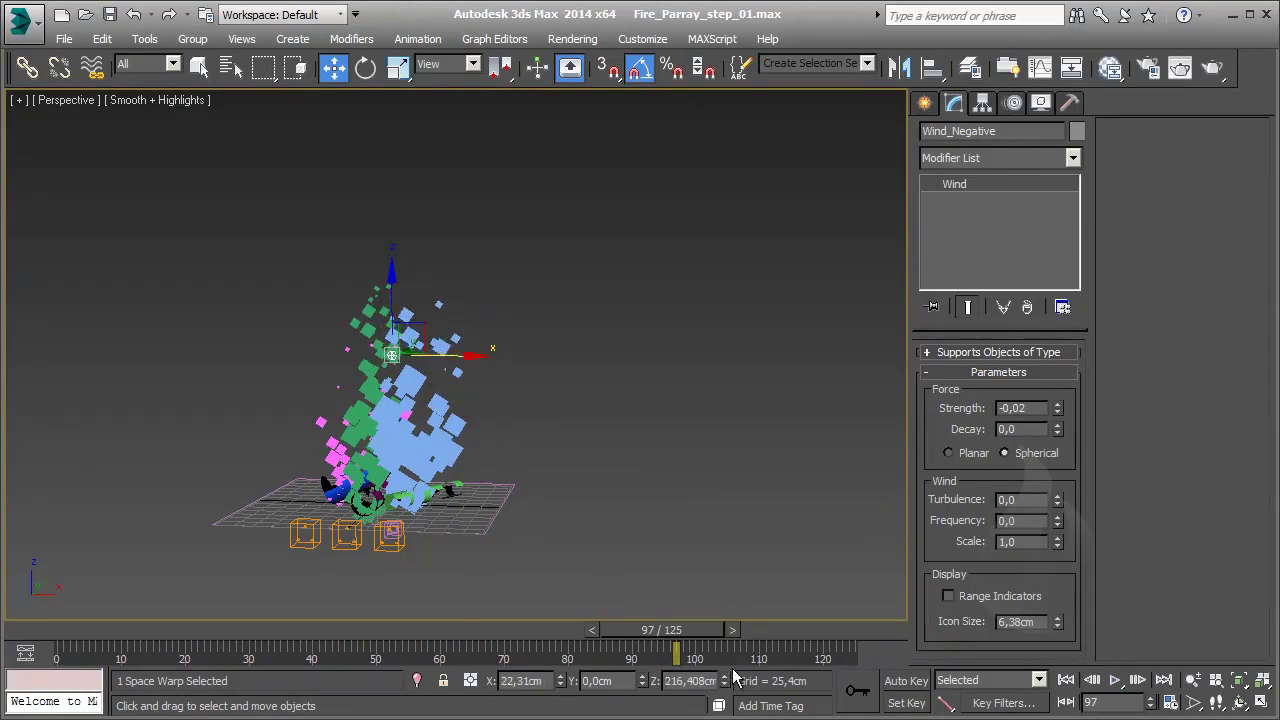
left_click_drag(703, 627, 111, 626)
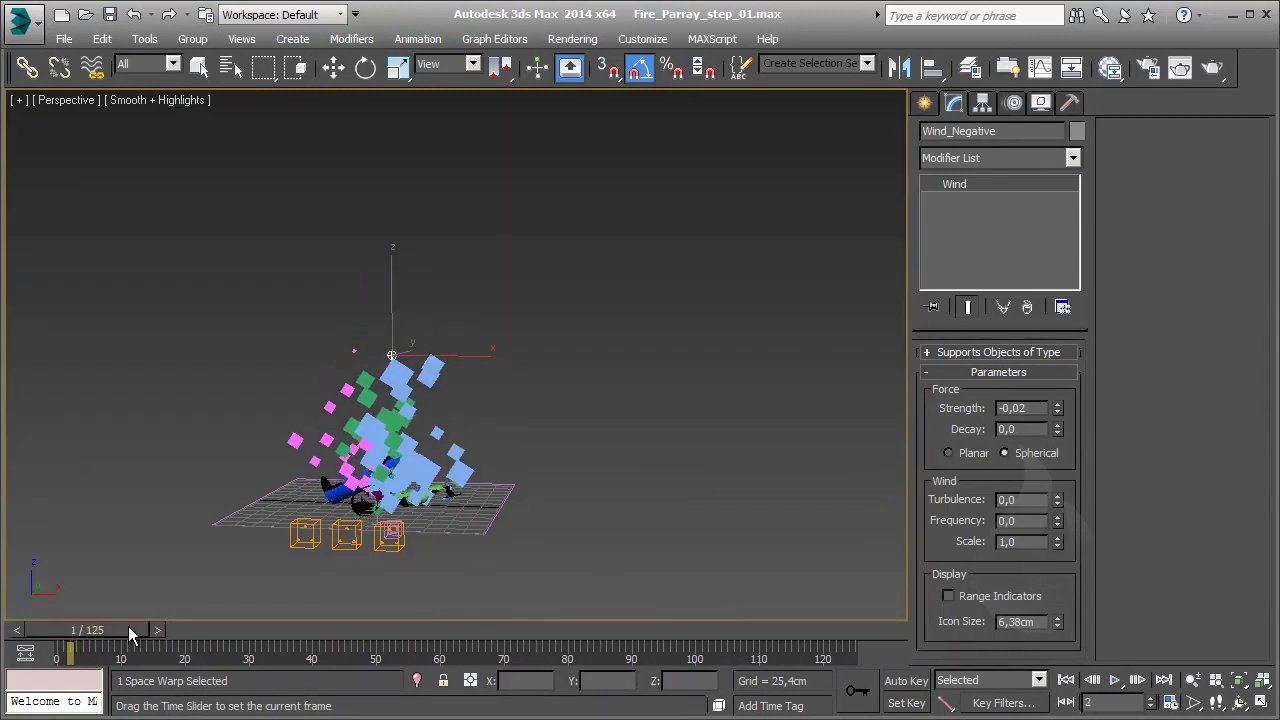
Step: Play the particle animation, then stop and scrub to frame 67 to inspect it
key("w")
left_click(1114, 680)
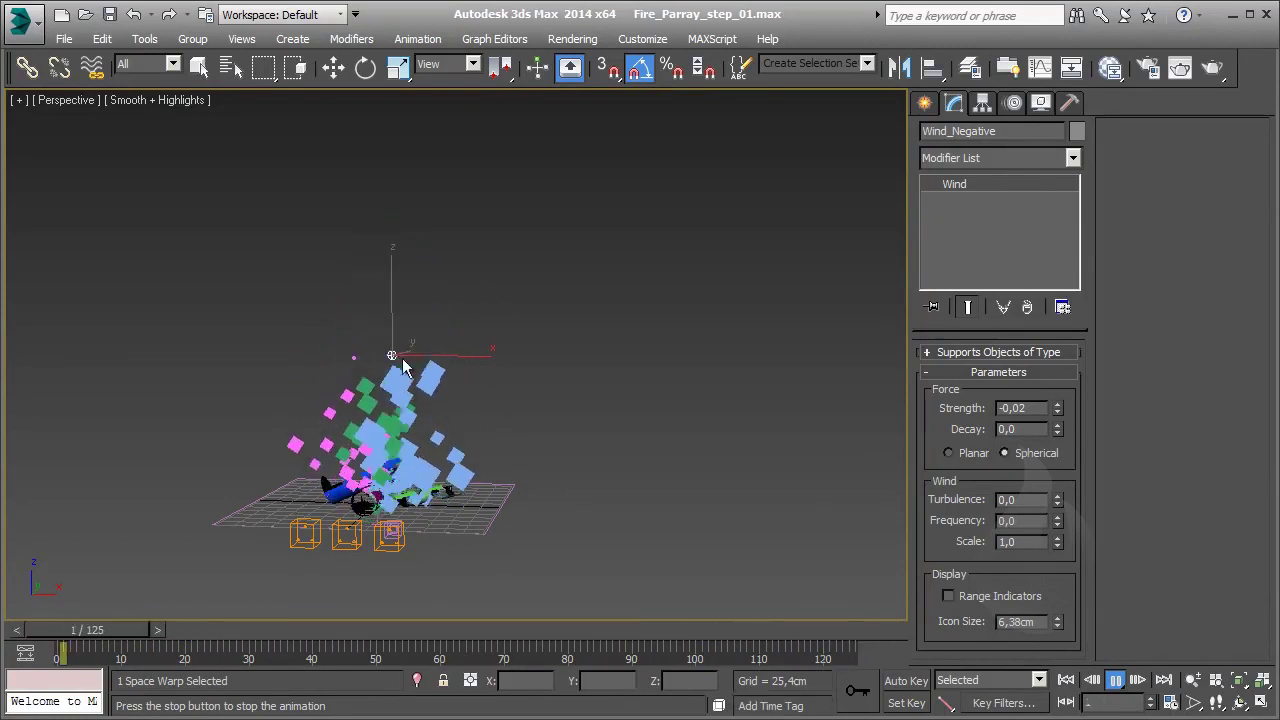
left_click(417, 637)
left_click_drag(417, 637, 466, 640)
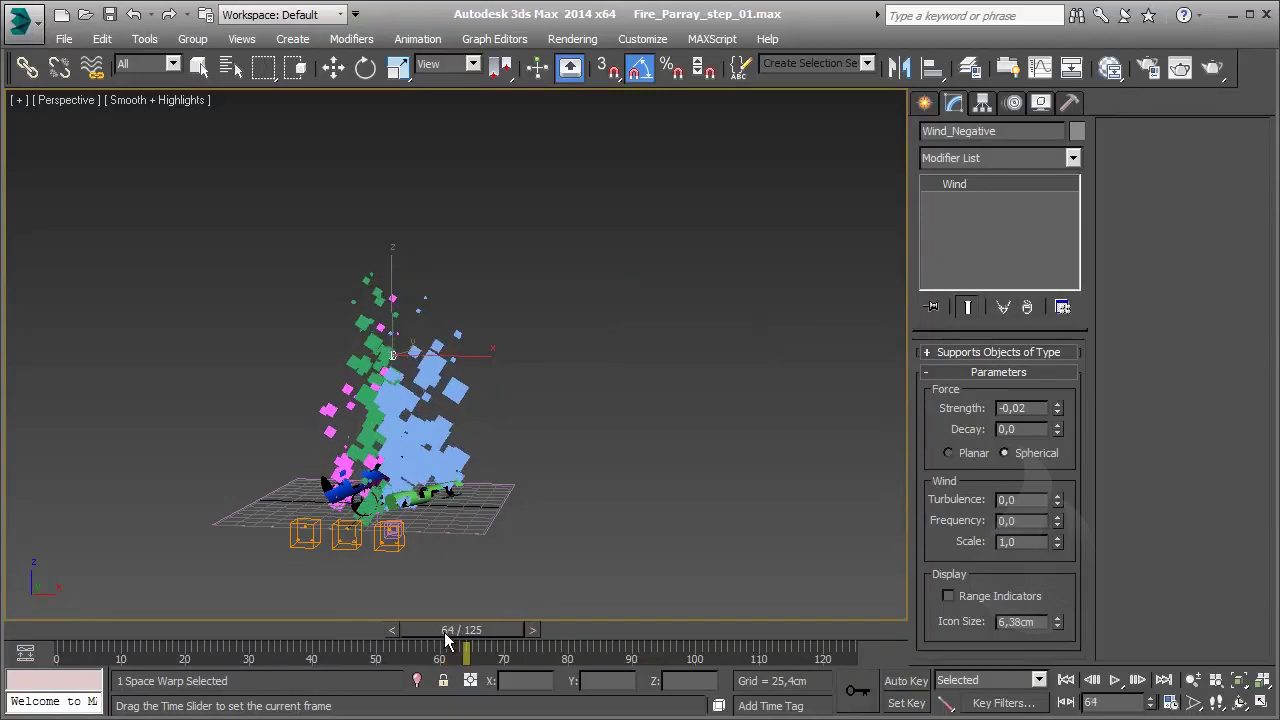
key("w")
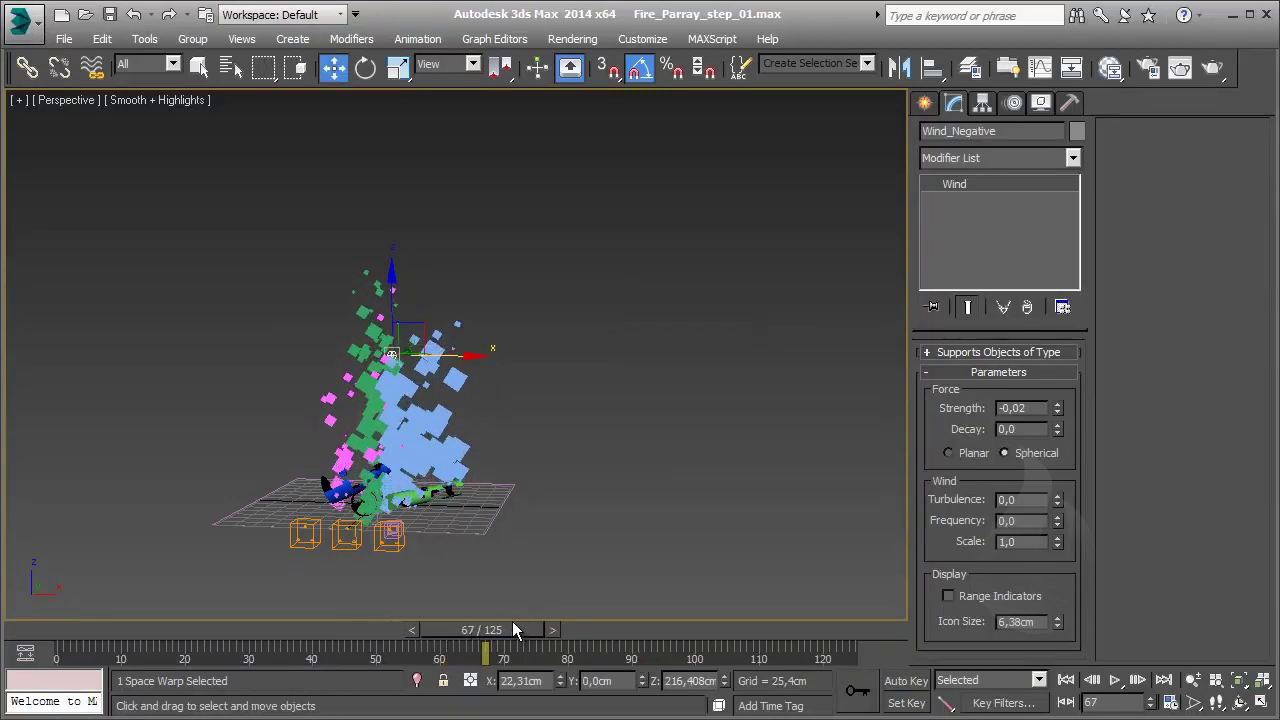
Step: Set Wind_Negative's turbulence to 0,02, raise it along Z, and scrub back to an early frame
left_click(1058, 496)
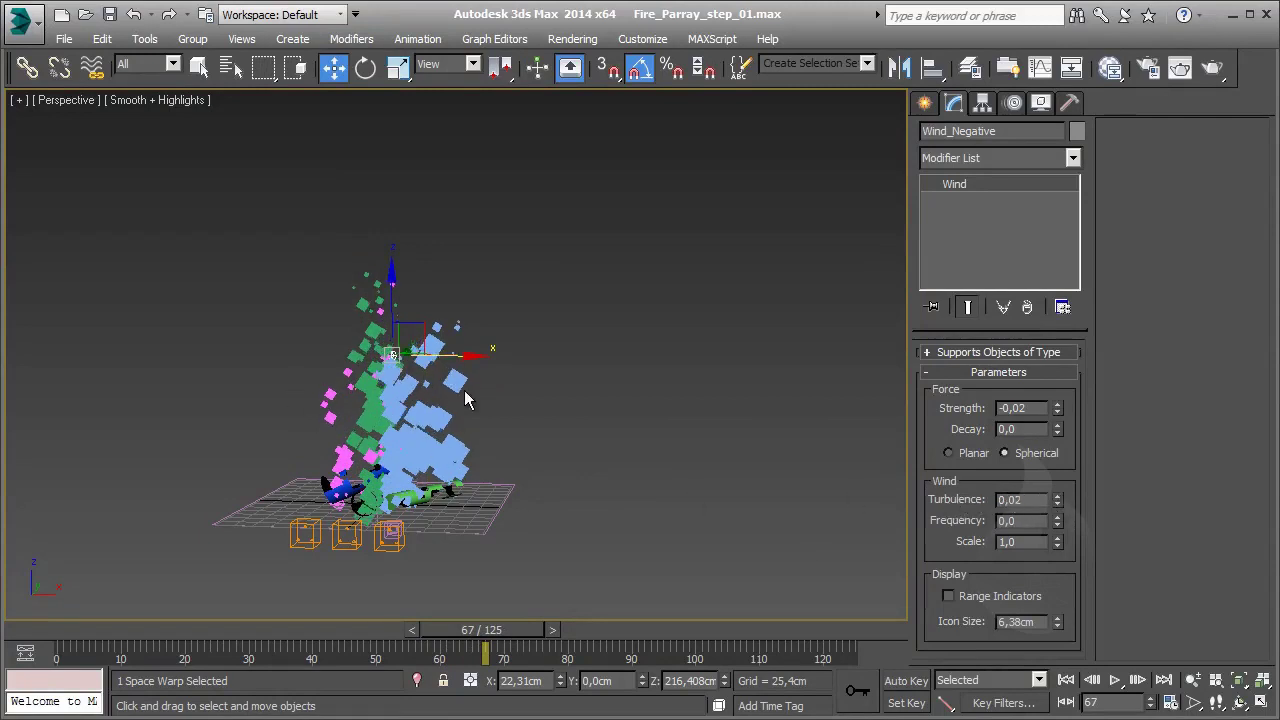
left_click_drag(383, 287, 383, 232)
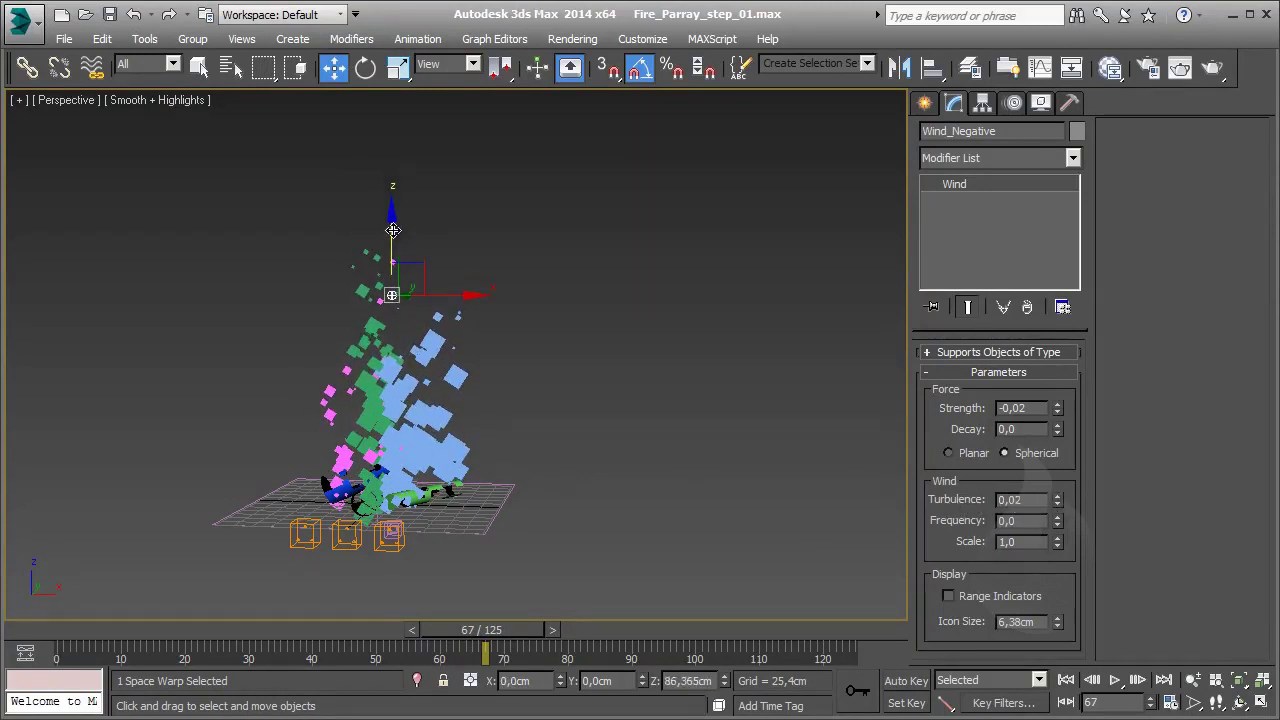
mouse_move(499, 632)
left_mouse_down()
mouse_move(221, 637)
mouse_move(248, 637)
left_mouse_up()
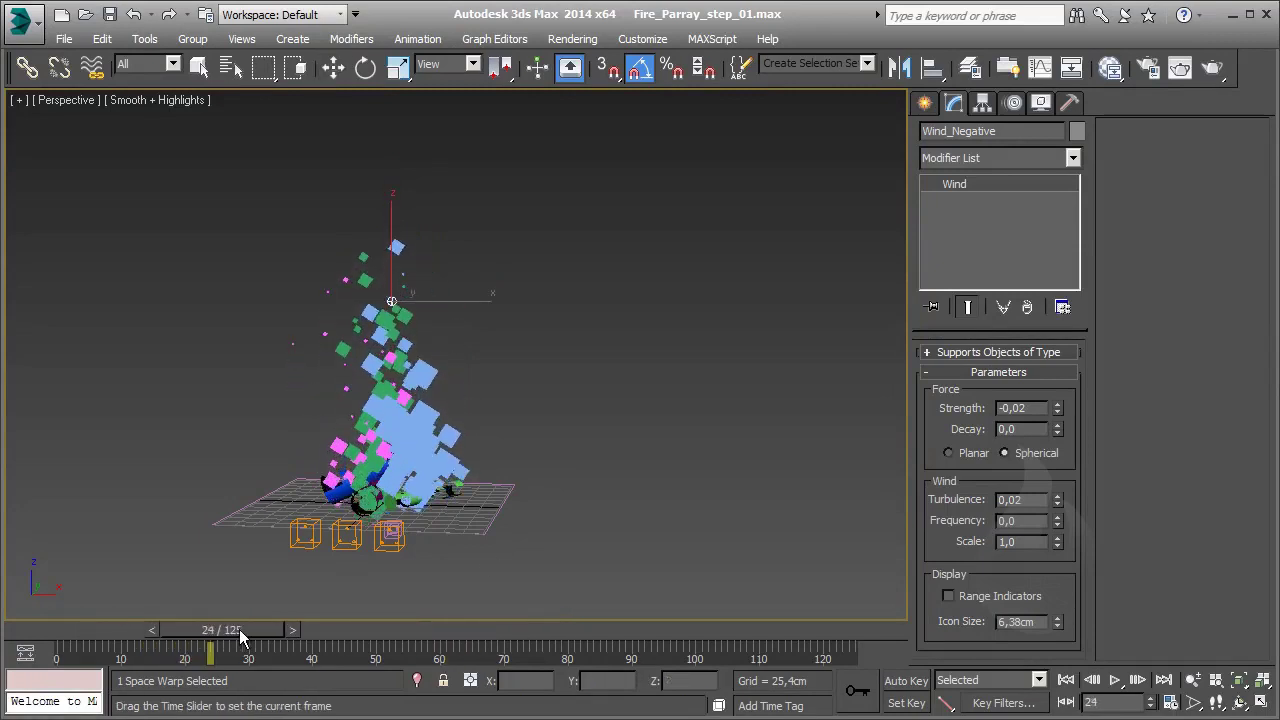
Step: With Auto Key on, key Wind_Negative swaying along X at frames 25, 40 and 60
key("w")
key("n")
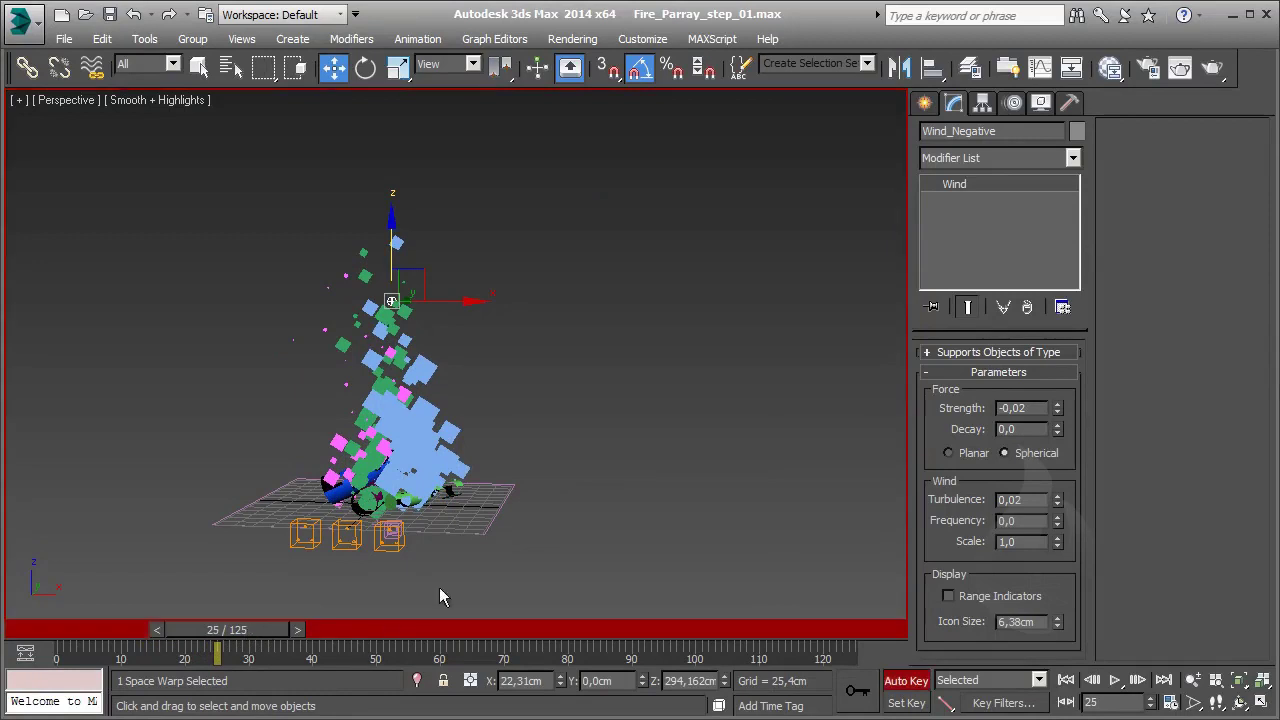
left_click_drag(441, 298, 461, 299)
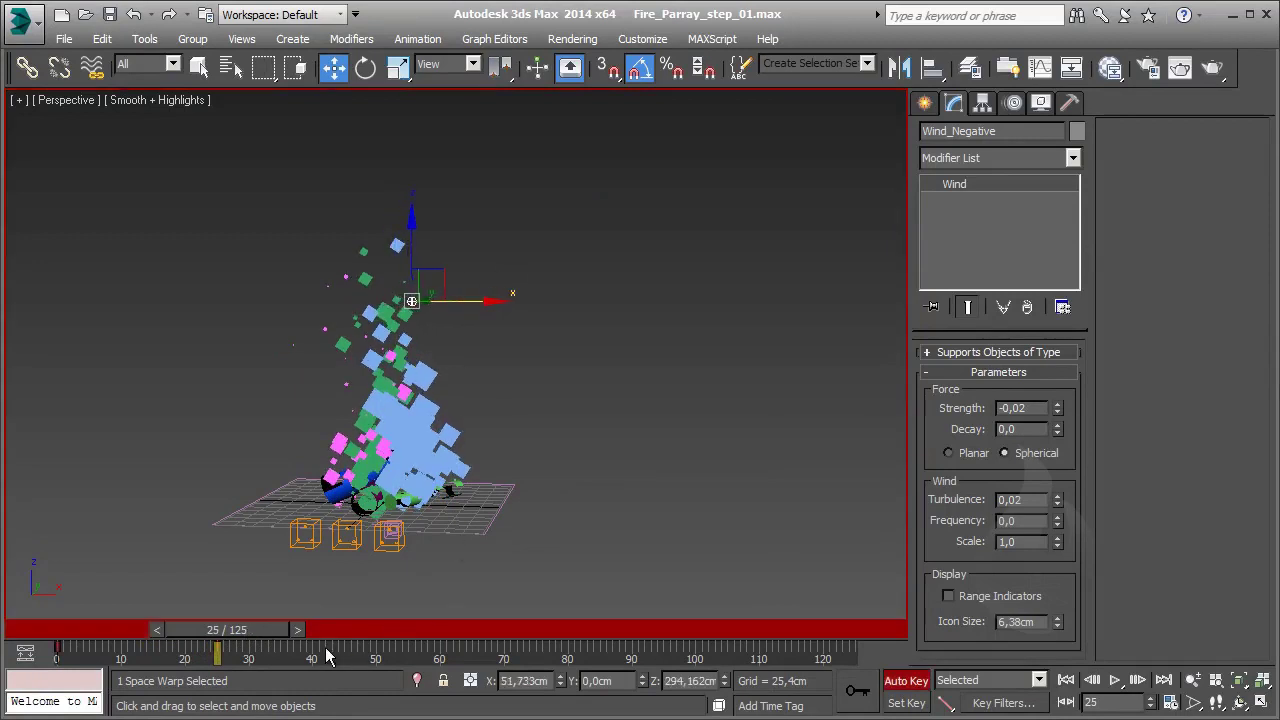
left_click_drag(264, 630, 358, 634)
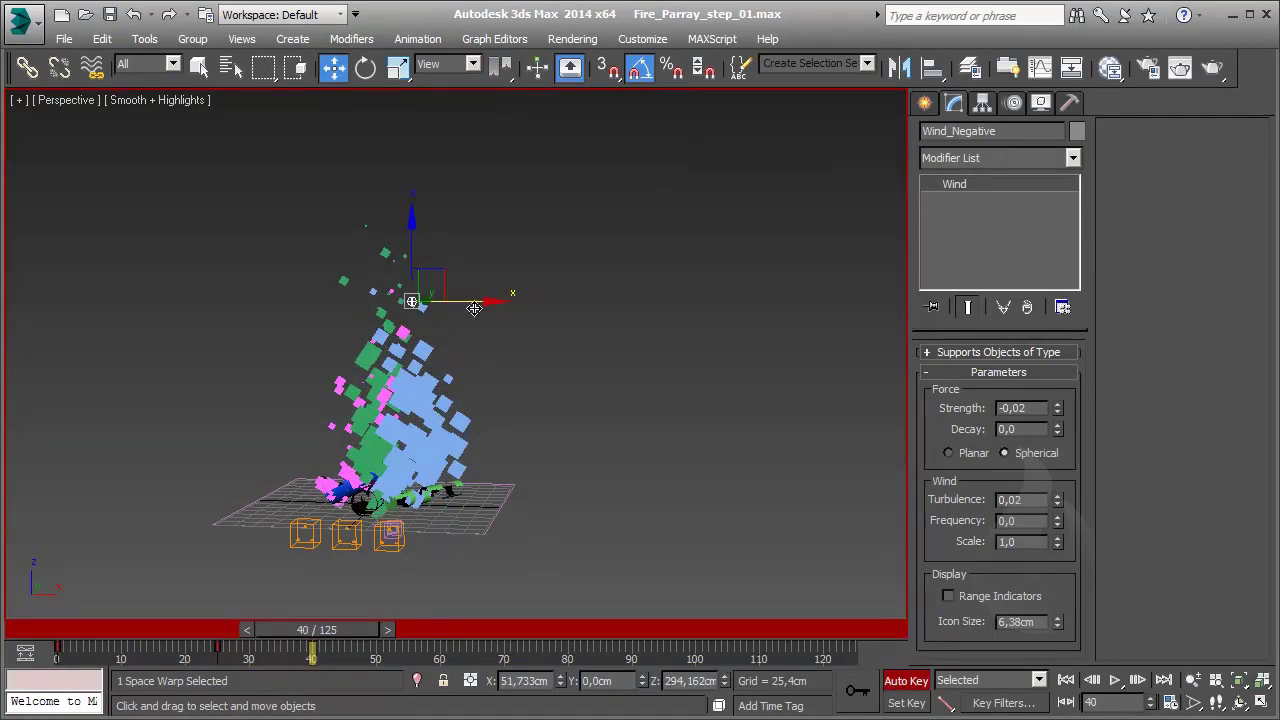
left_click_drag(471, 301, 426, 302)
left_click_drag(375, 630, 495, 631)
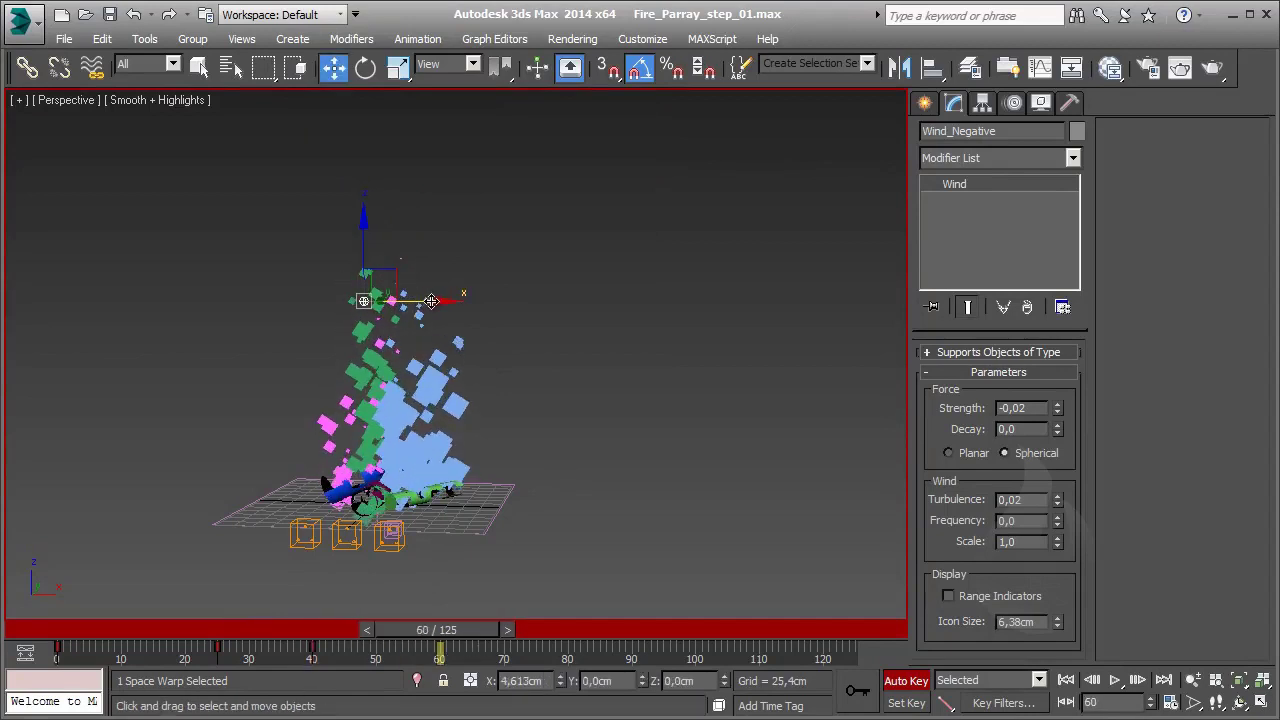
left_click_drag(417, 303, 452, 303)
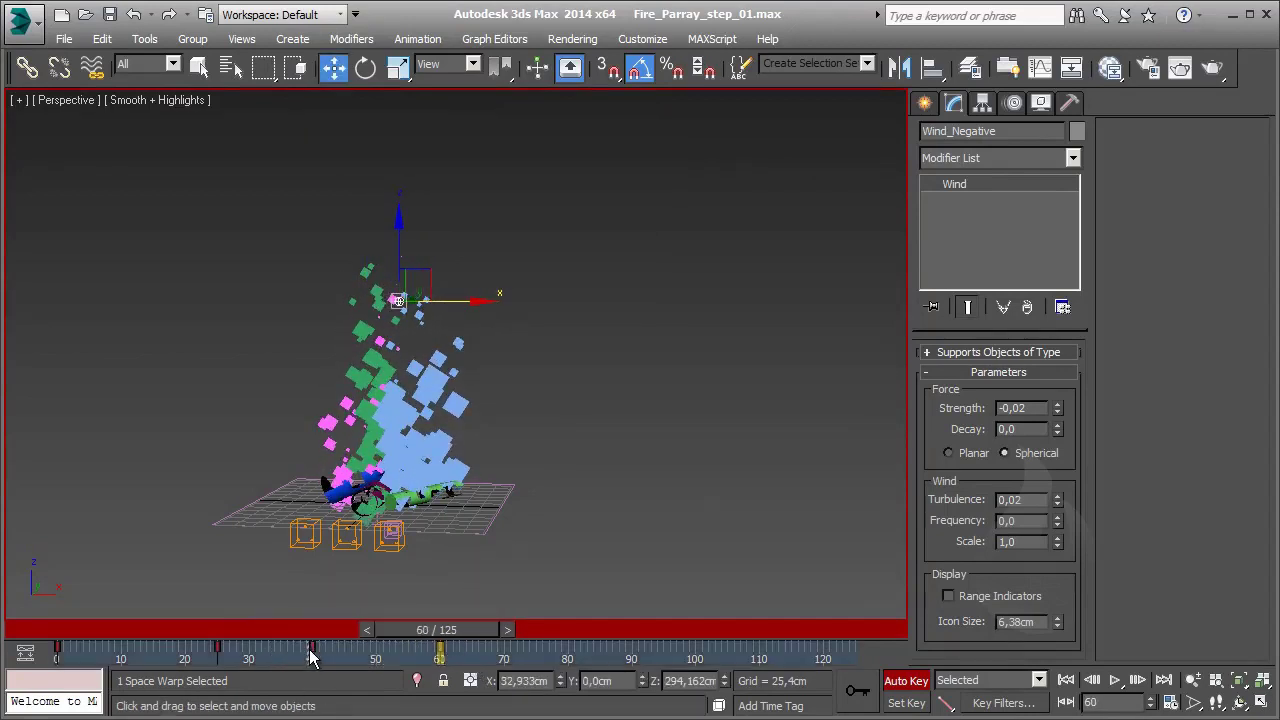
Step: Shift the wind keys near frames 25 and 40 later on the track bar and scrub to check
left_click_drag(228, 658, 374, 655)
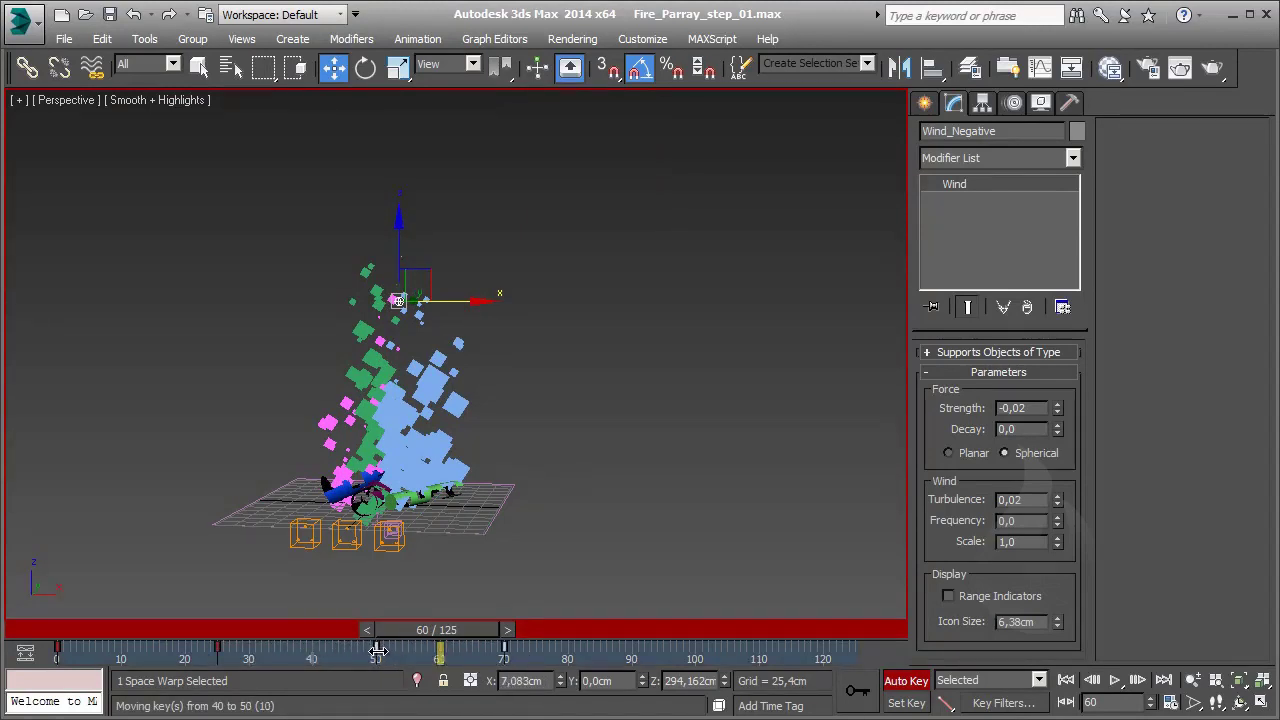
left_click_drag(505, 655, 632, 655)
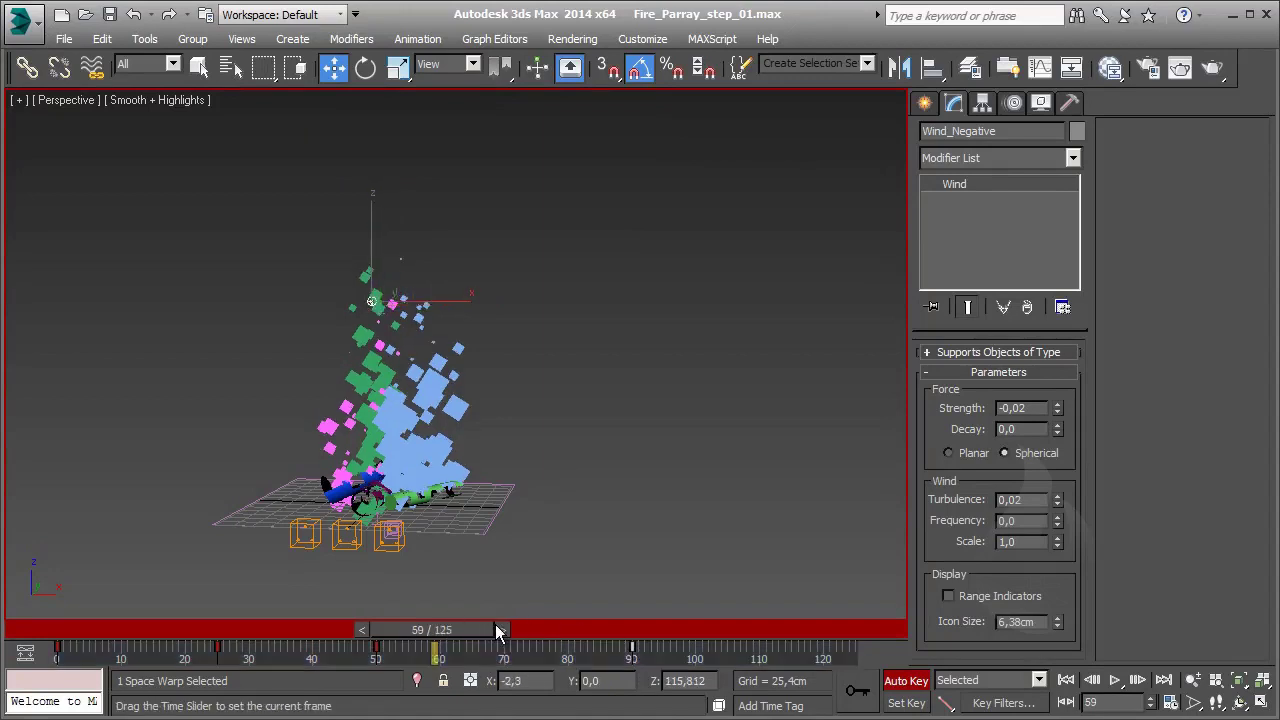
left_click_drag(446, 627, 632, 629)
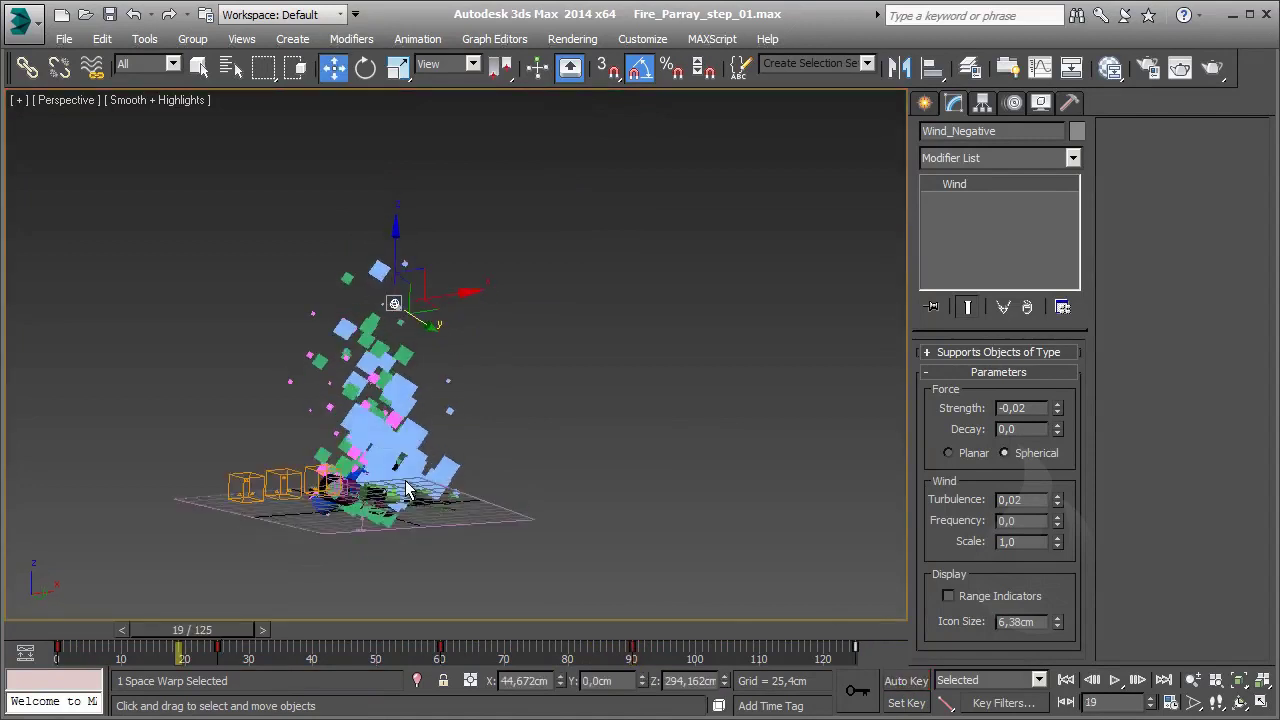
Step: Select Wind001 and set its Turbulence to 0,03 and Frequency to 0,2
left_click(358, 522)
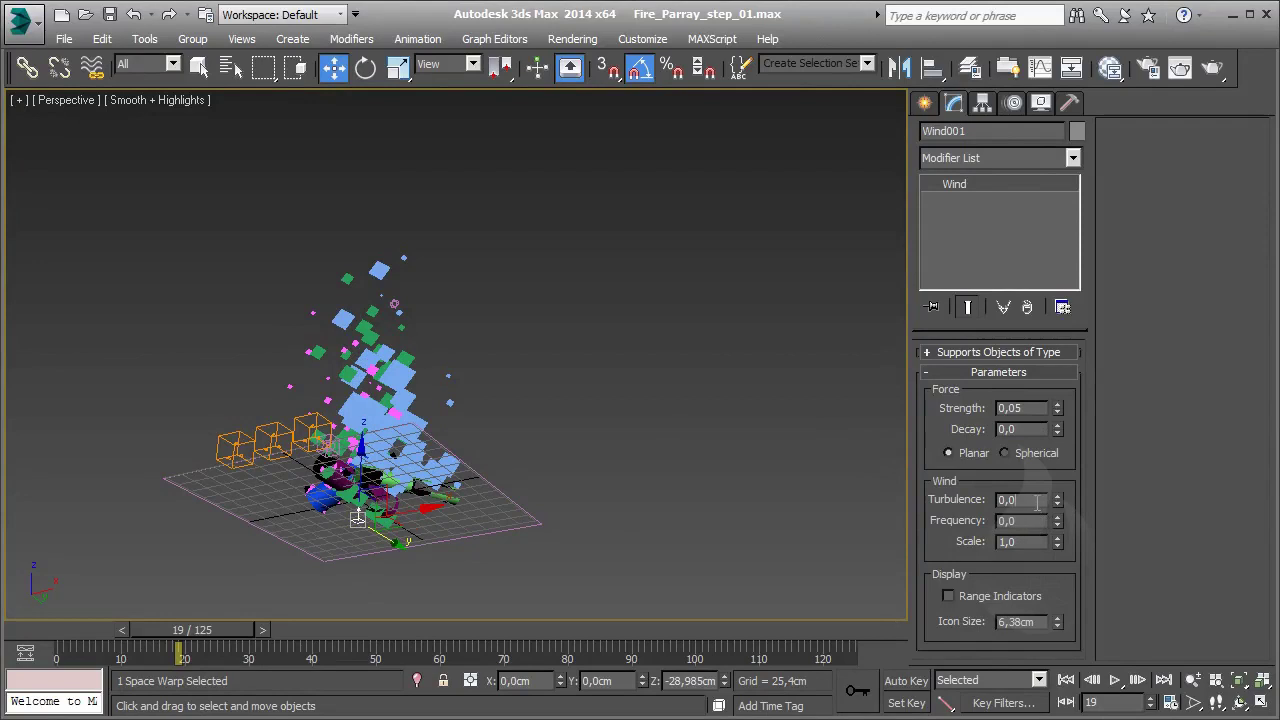
key("Return")
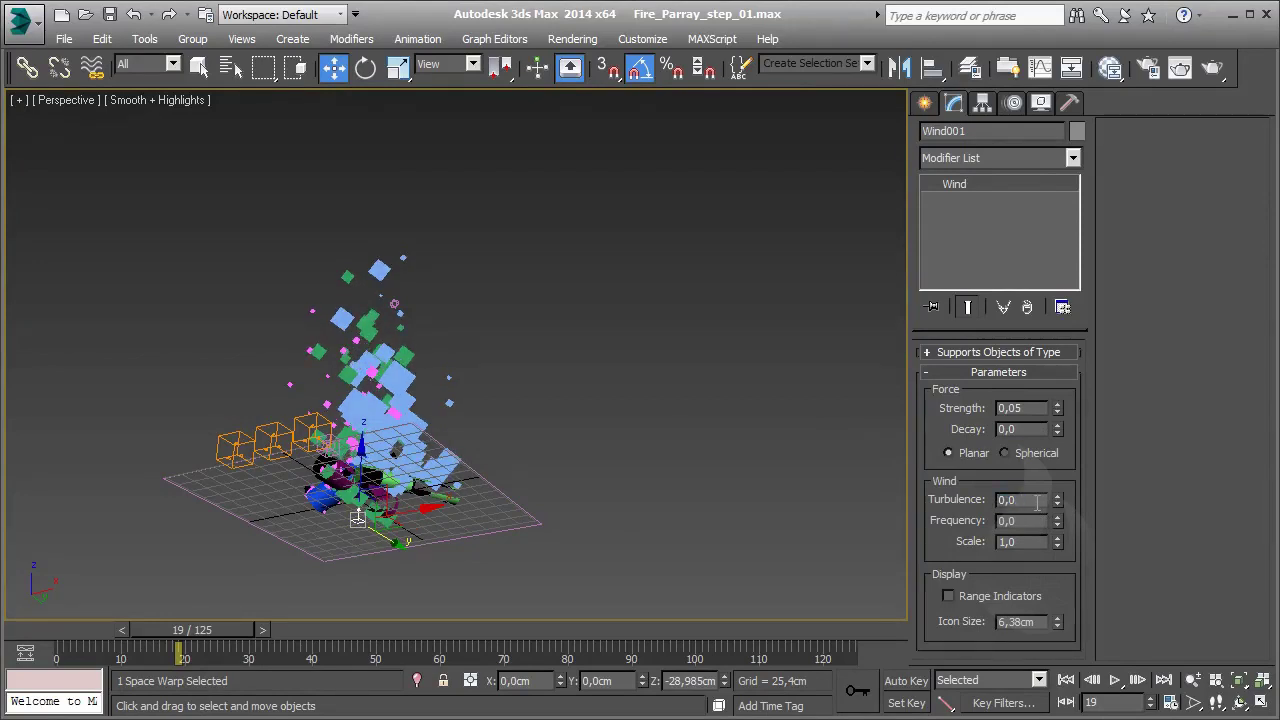
type("3")
key("Return")
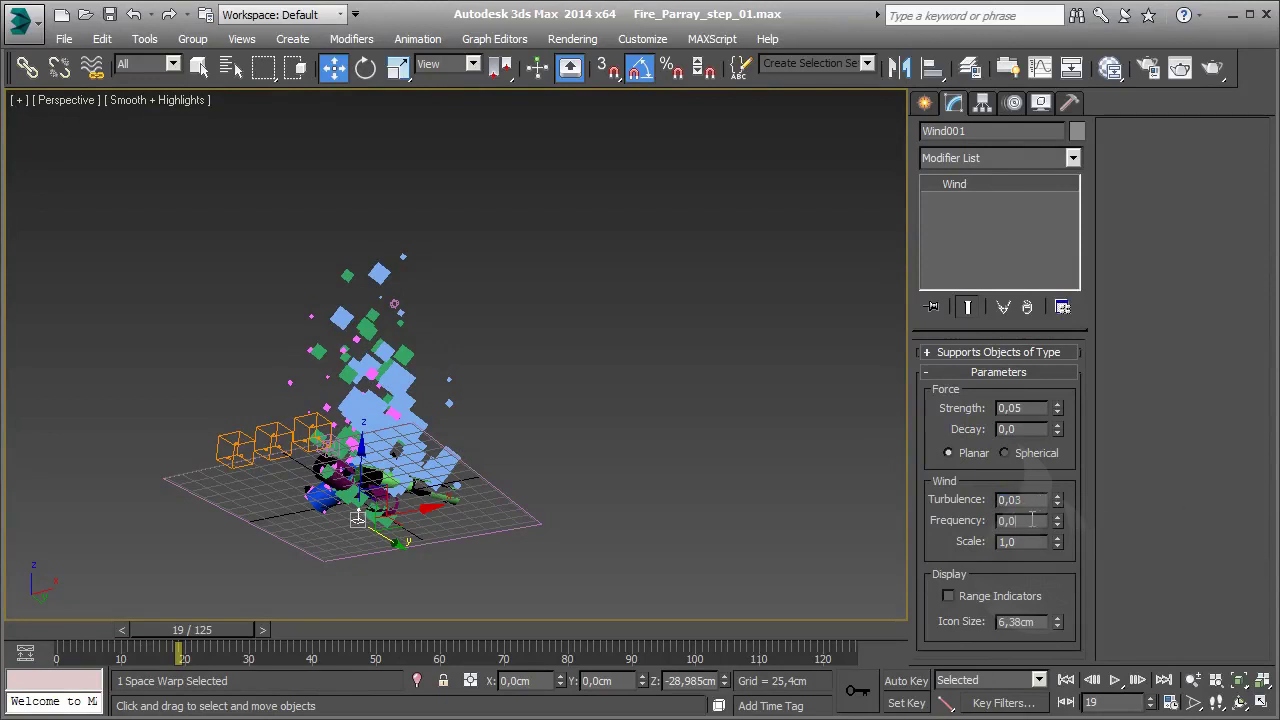
type("2")
key("Return")
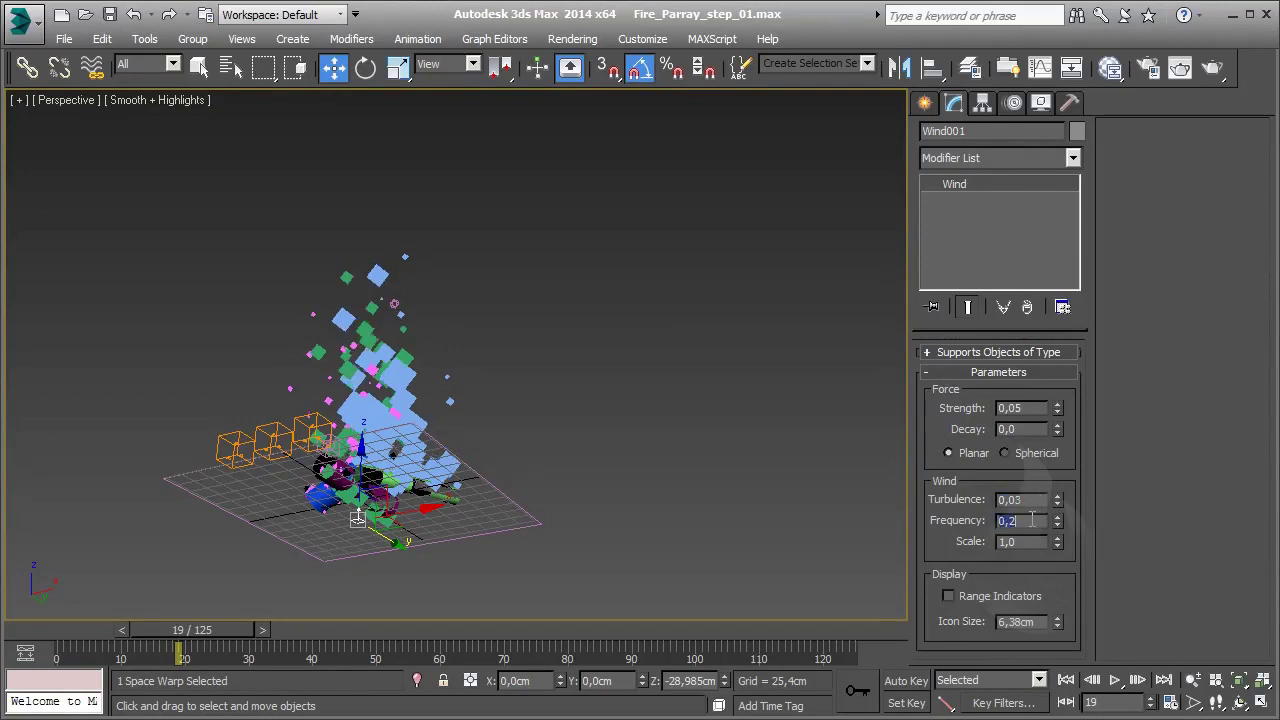
Step: Play the fire animation and orbit the Perspective view to a lower, flatter angle
key("/")
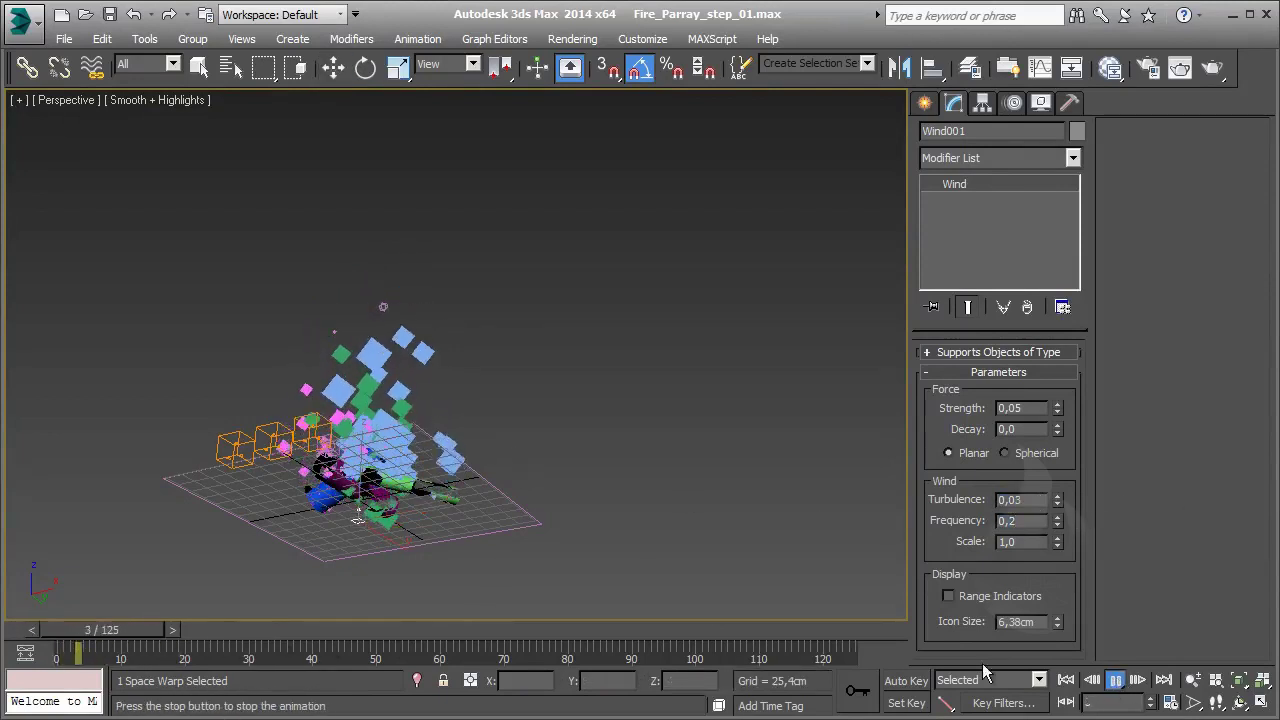
scroll(560, 480, "up", 8)
scroll(500, 470, "down", 5)
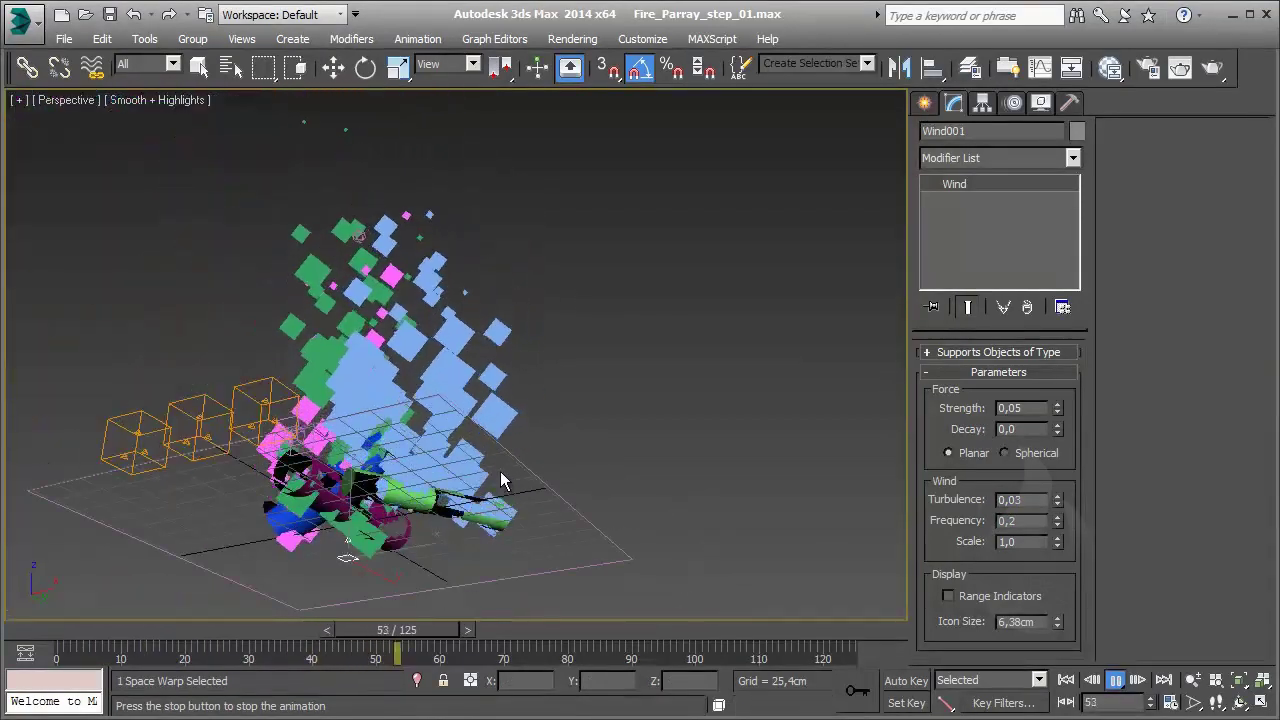
middle_click_drag(453, 450, 472, 513, "alt")
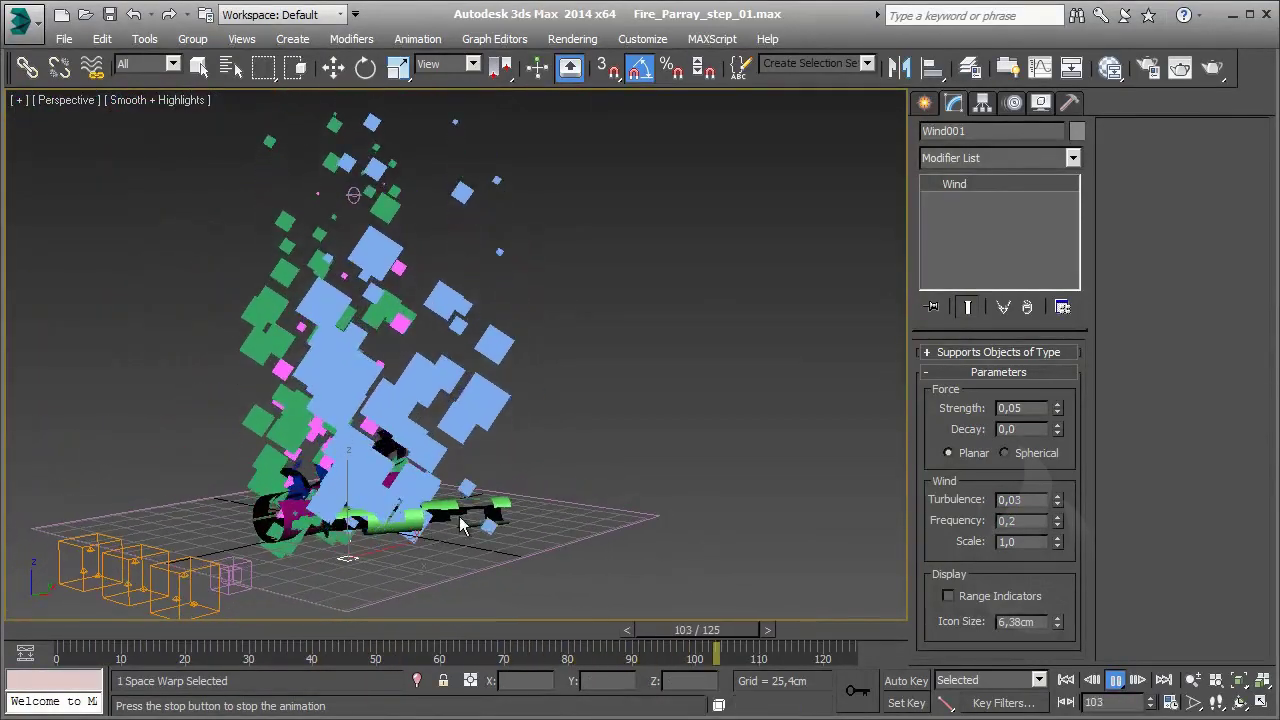